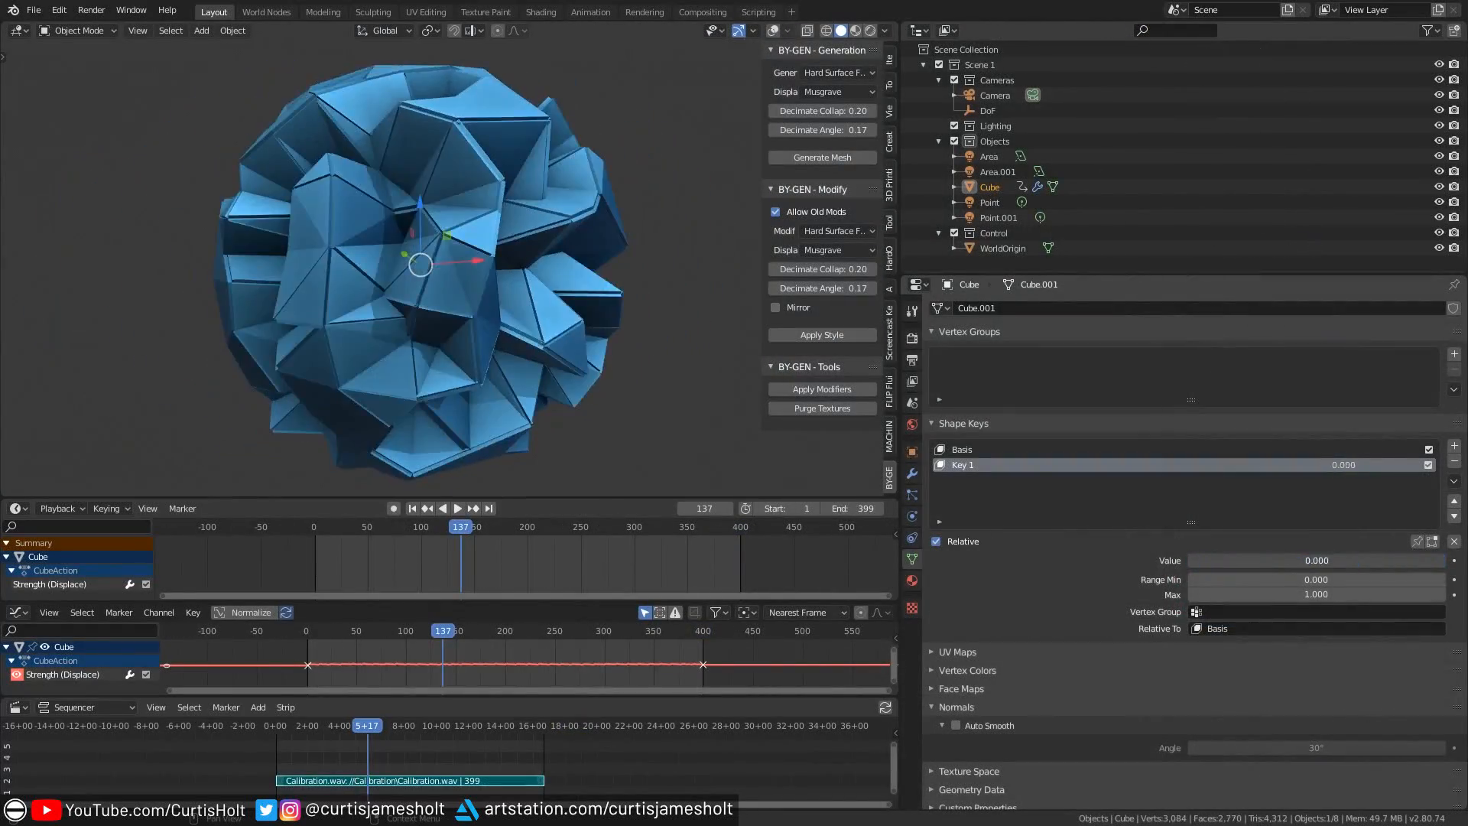
# - Raise the shape key Value and Displace Strength on the demo point-cloud sphere while orbiting the view
pyautogui.moveTo(1221, 560)
pyautogui.mouseDown()
pyautogui.moveTo(1273, 559)
pyautogui.moveTo(1166, 558)
pyautogui.mouseUp()
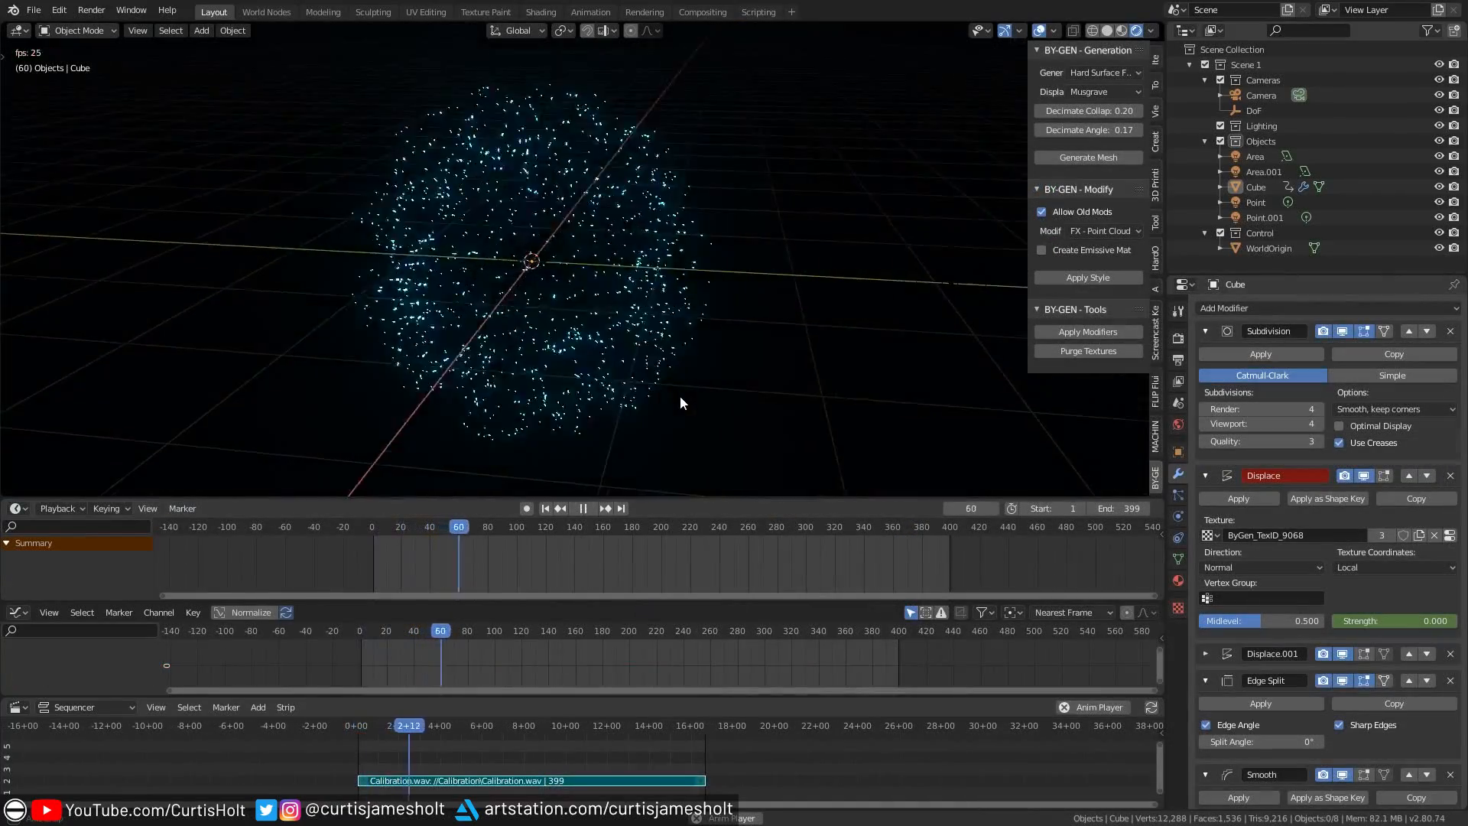
pyautogui.moveTo(679, 396)
pyautogui.mouseDown(button='middle')
pyautogui.moveTo(283, 388)
pyautogui.moveTo(373, 327)
pyautogui.moveTo(307, 350)
pyautogui.moveTo(329, 377)
pyautogui.mouseUp(button='middle')
pyautogui.scroll(3, 280, 338)
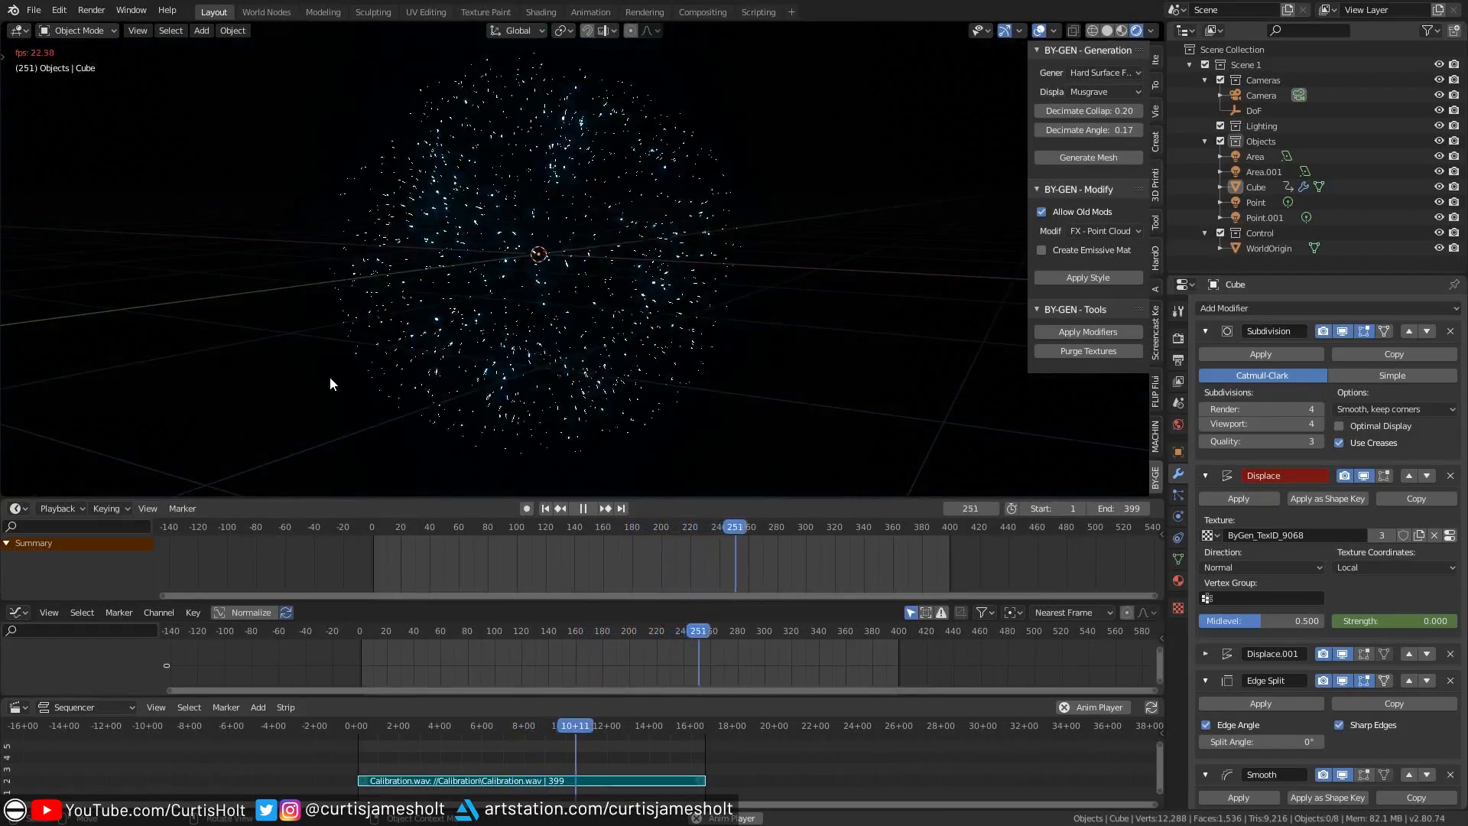
pyautogui.moveTo(1382, 625); pyautogui.dragTo(1405, 626)
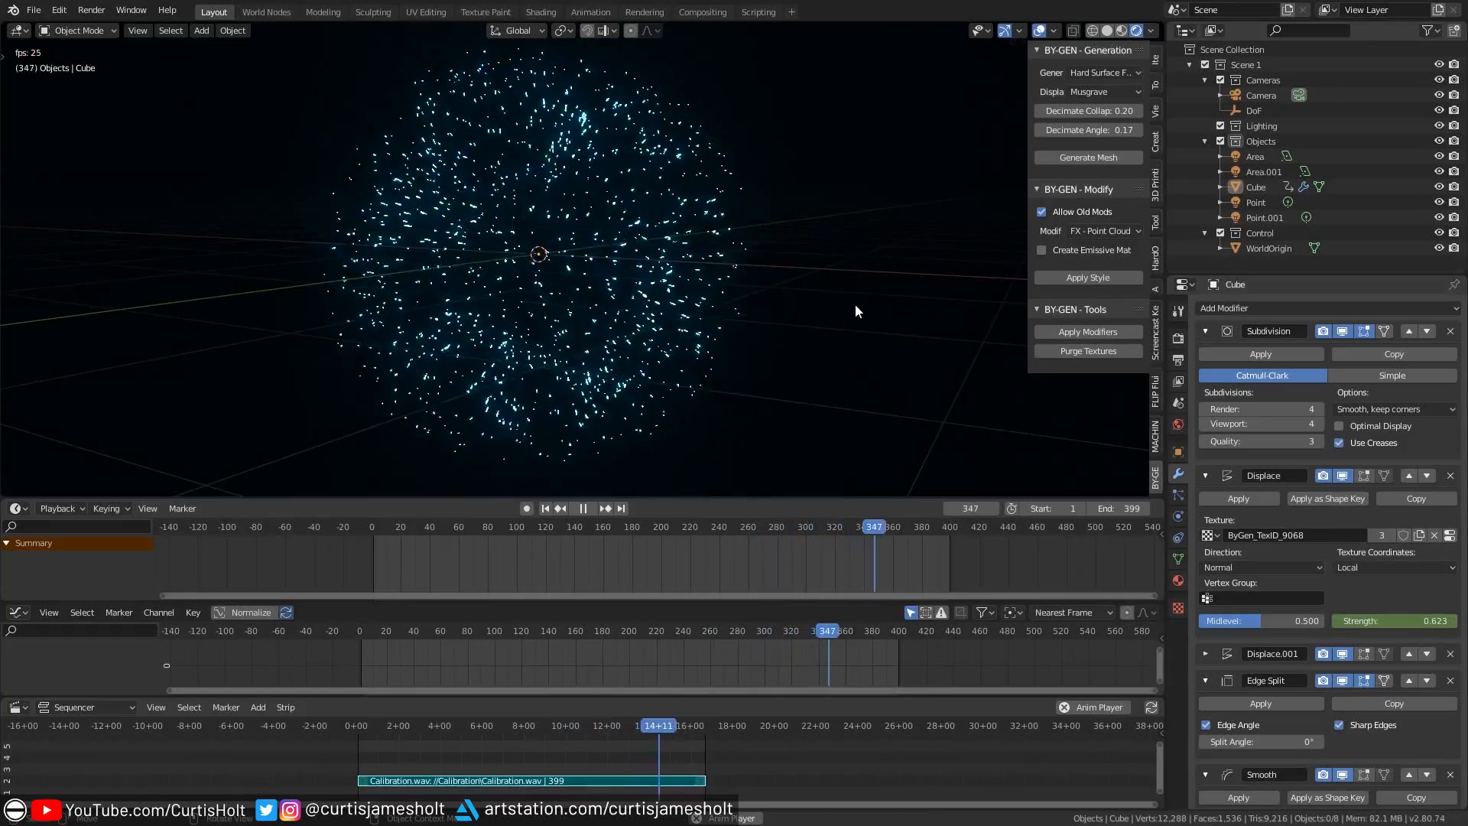
pyautogui.moveTo(832, 331); pyautogui.dragTo(812, 335, button='middle')
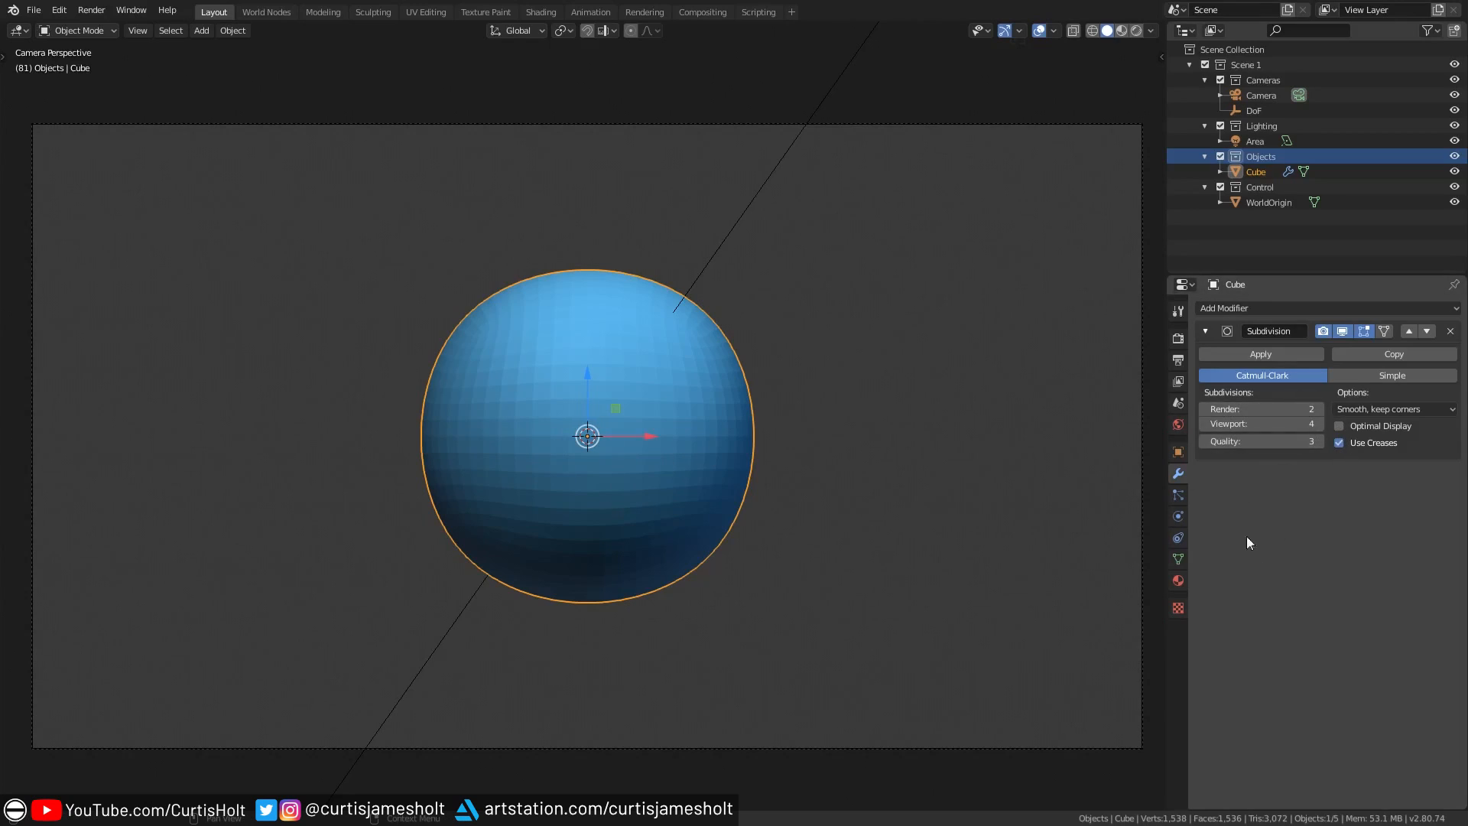
# - Add a Displace modifier to the subdivided sphere from the Add Modifier list
pyautogui.click(1278, 307)
pyautogui.click(1274, 394)
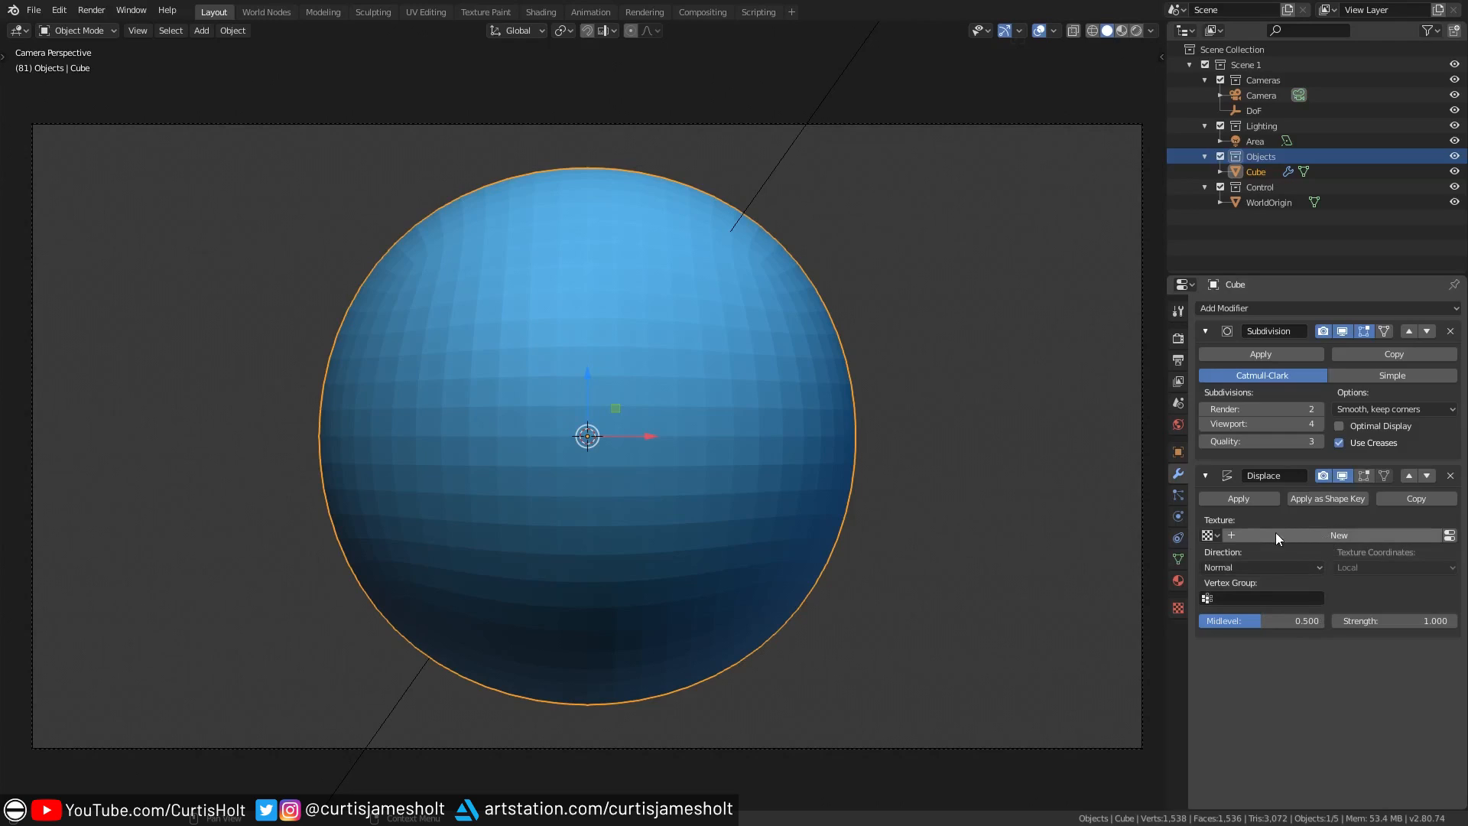
# - Create a new texture for the displacement and set its type to Musgrave
pyautogui.click(1333, 534)
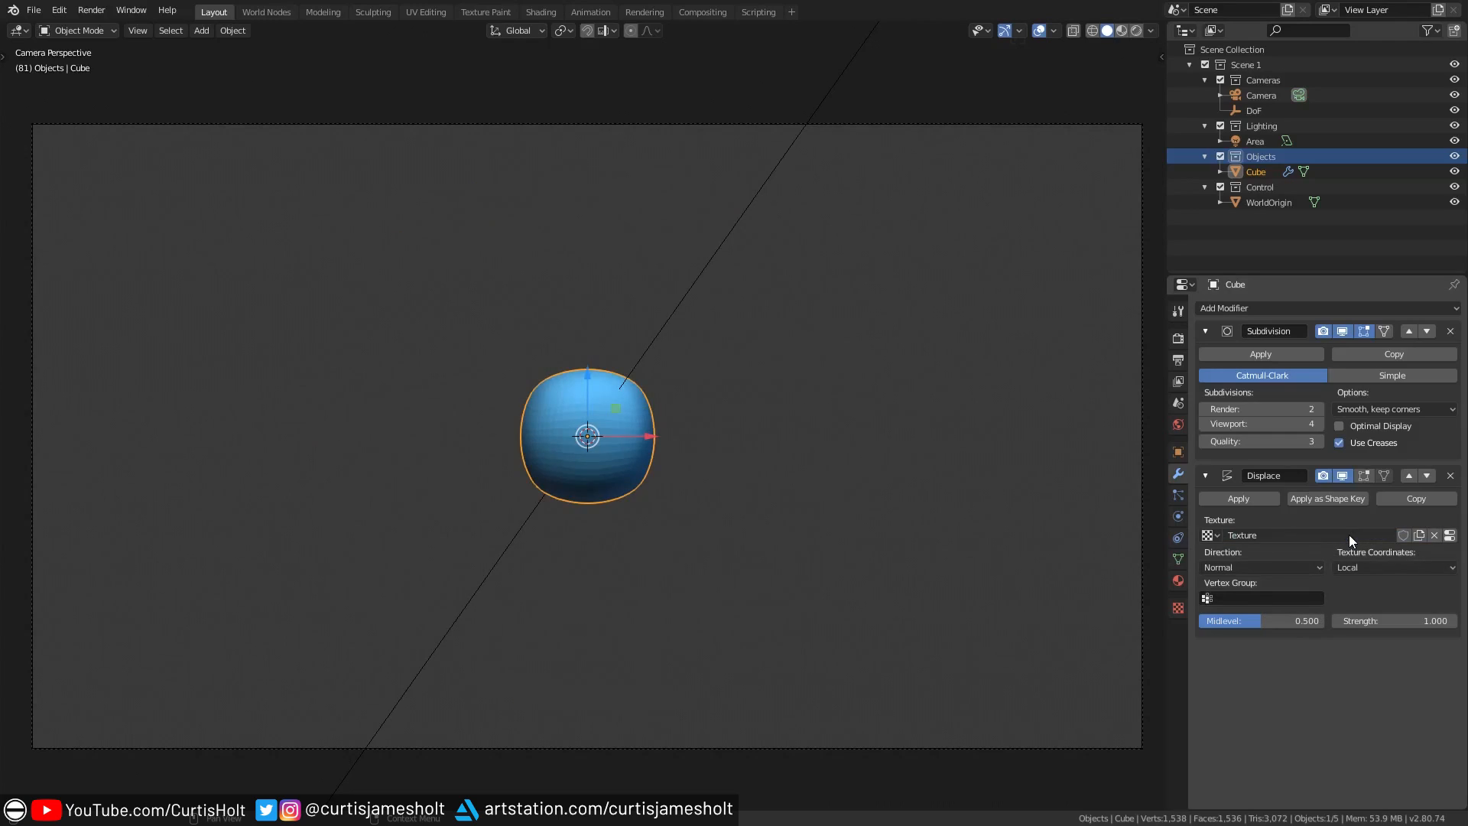
pyautogui.click(1451, 536)
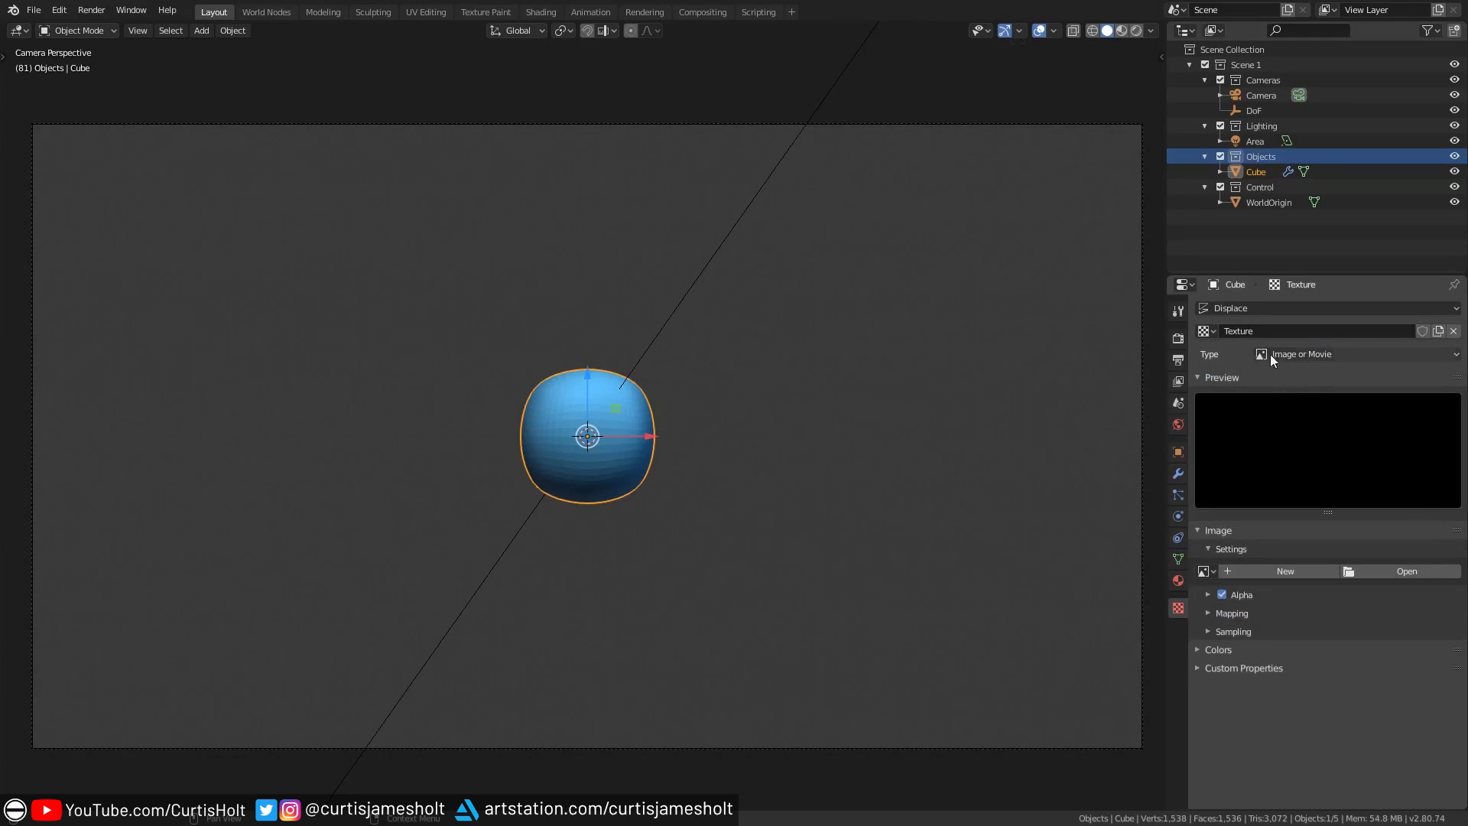
pyautogui.click(1377, 357)
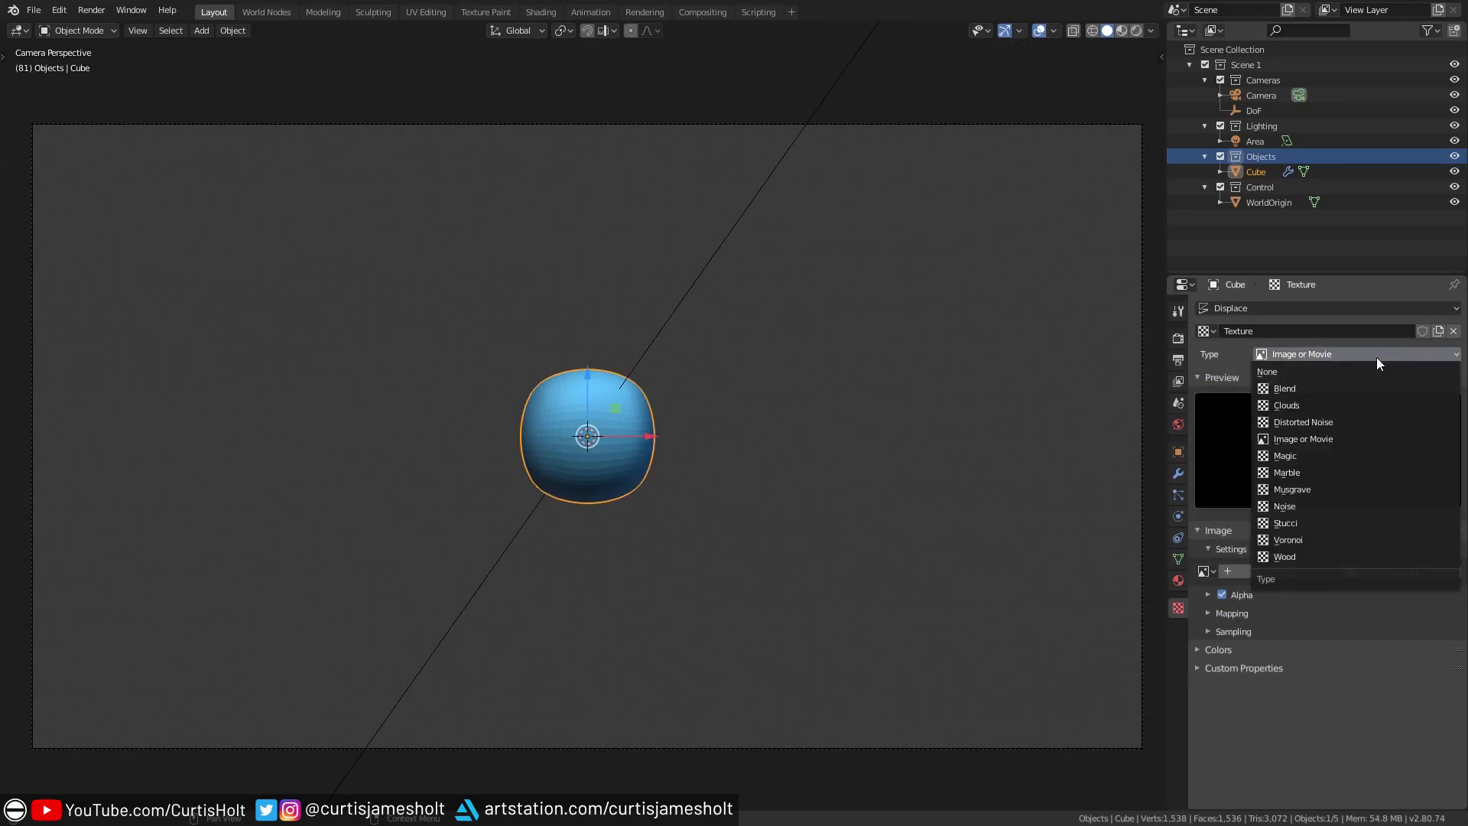
pyautogui.click(1293, 489)
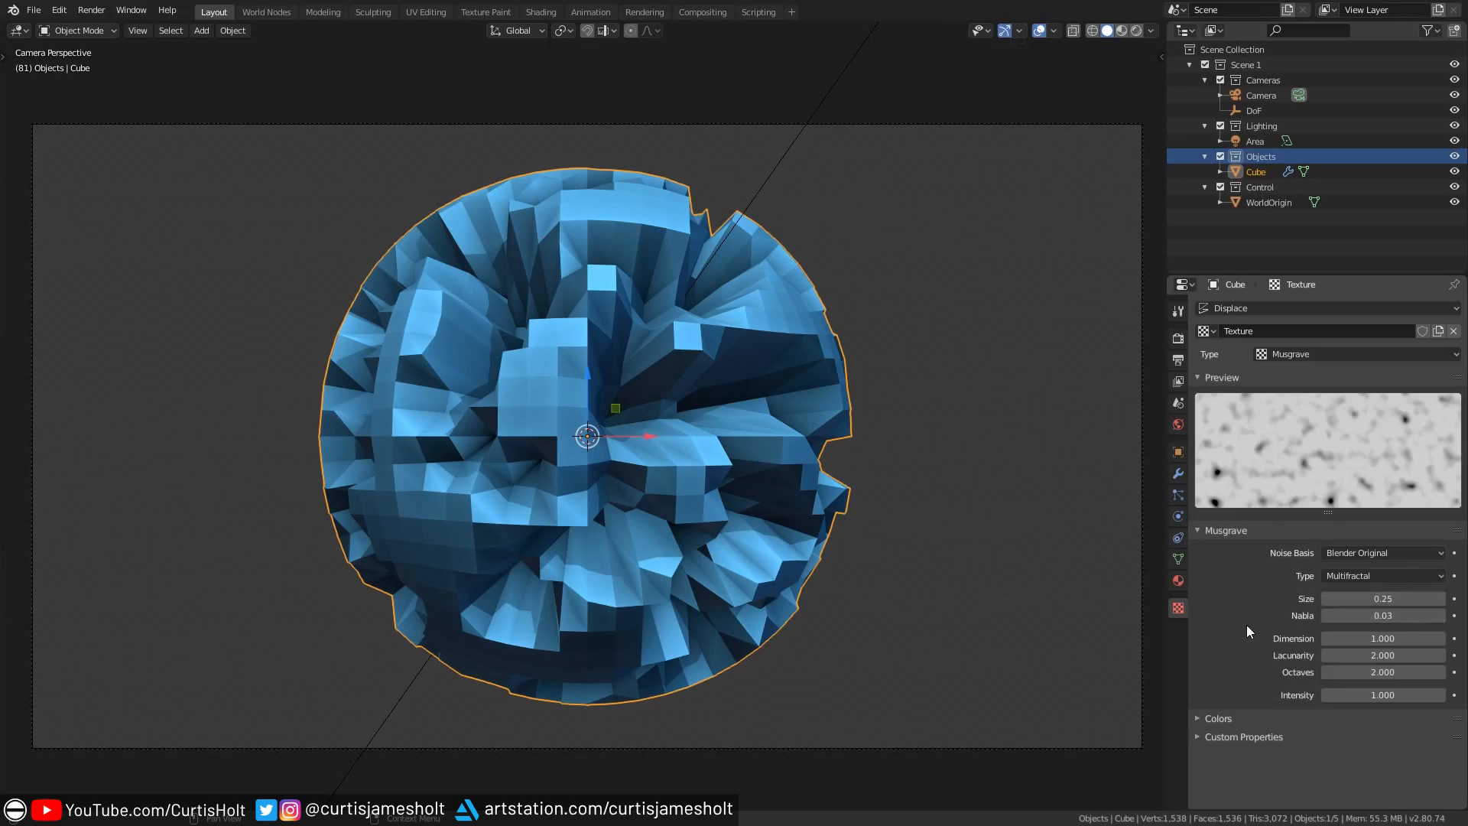
pyautogui.click(1178, 470)
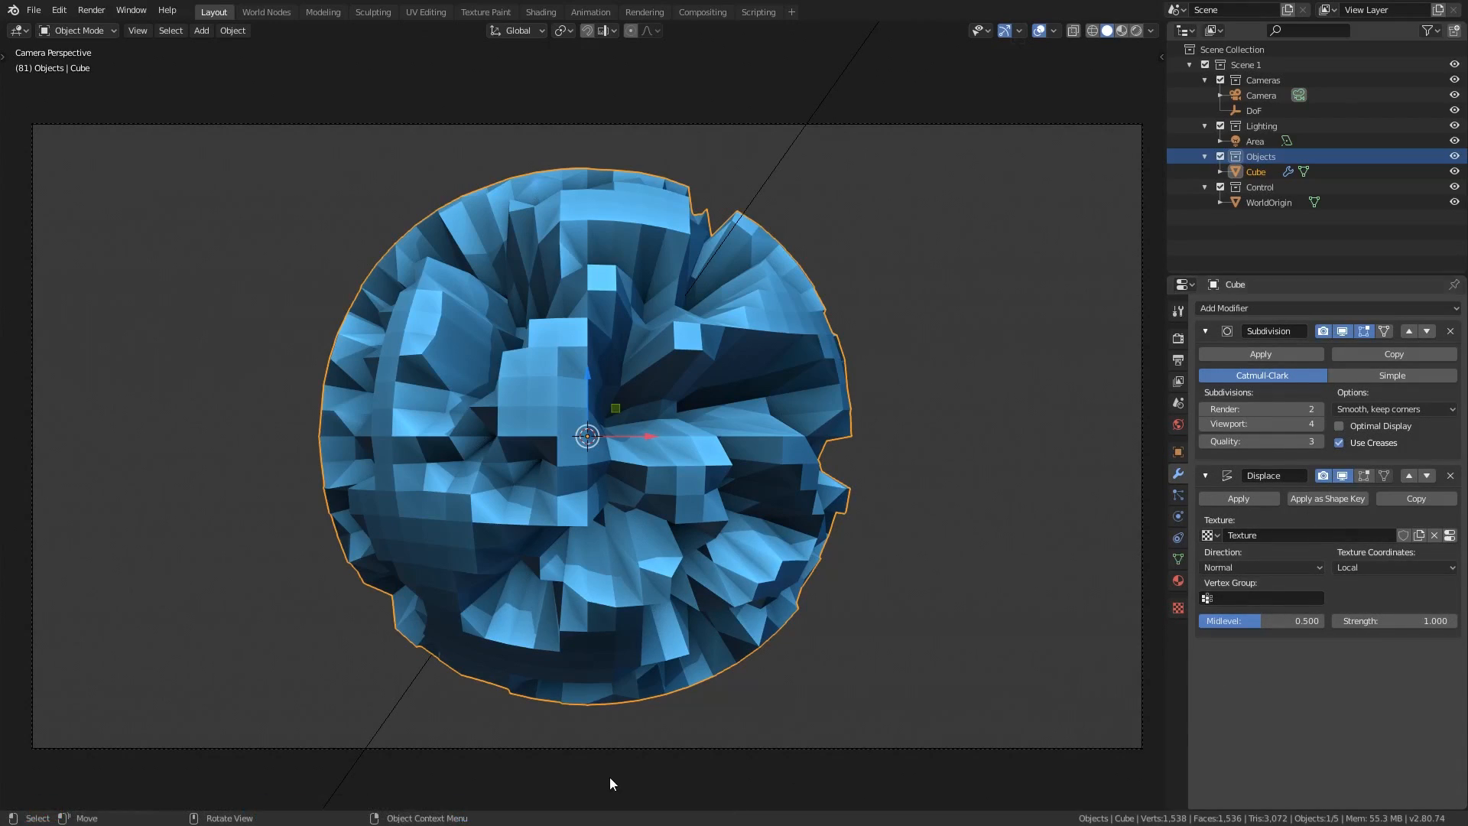
# - Split the viewport into a Timeline and a Graph Editor, resize them and jump to frame 1
pyautogui.moveTo(16, 803)
pyautogui.mouseDown()
pyautogui.moveTo(16, 609)
pyautogui.moveTo(16, 677)
pyautogui.mouseUp()
pyautogui.click(16, 687)
pyautogui.click(257, 669)
pyautogui.click(17, 596)
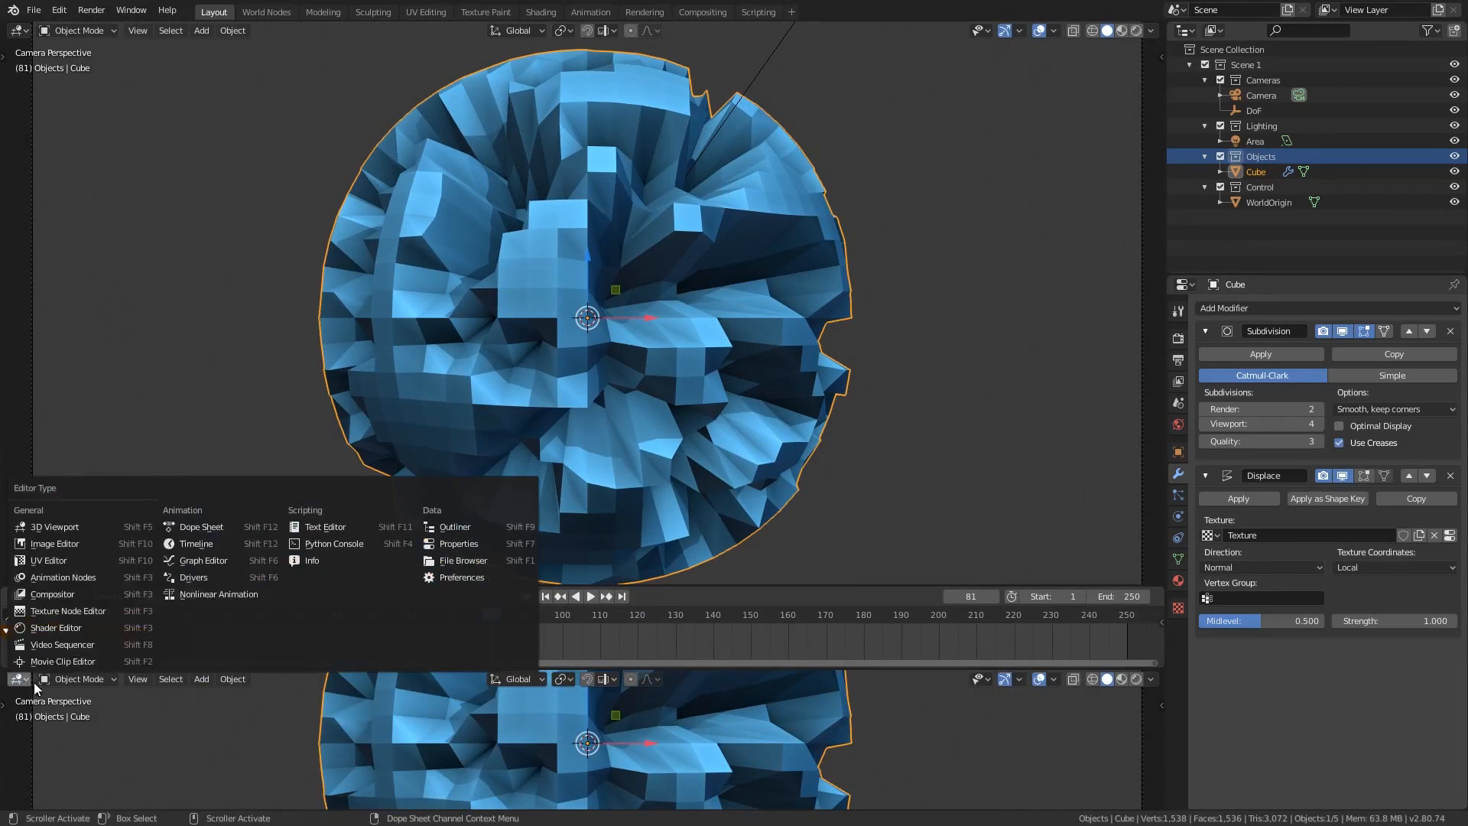
pyautogui.click(254, 594)
pyautogui.moveTo(338, 664); pyautogui.dragTo(325, 688)
pyautogui.hotkey('shift', 'Left')
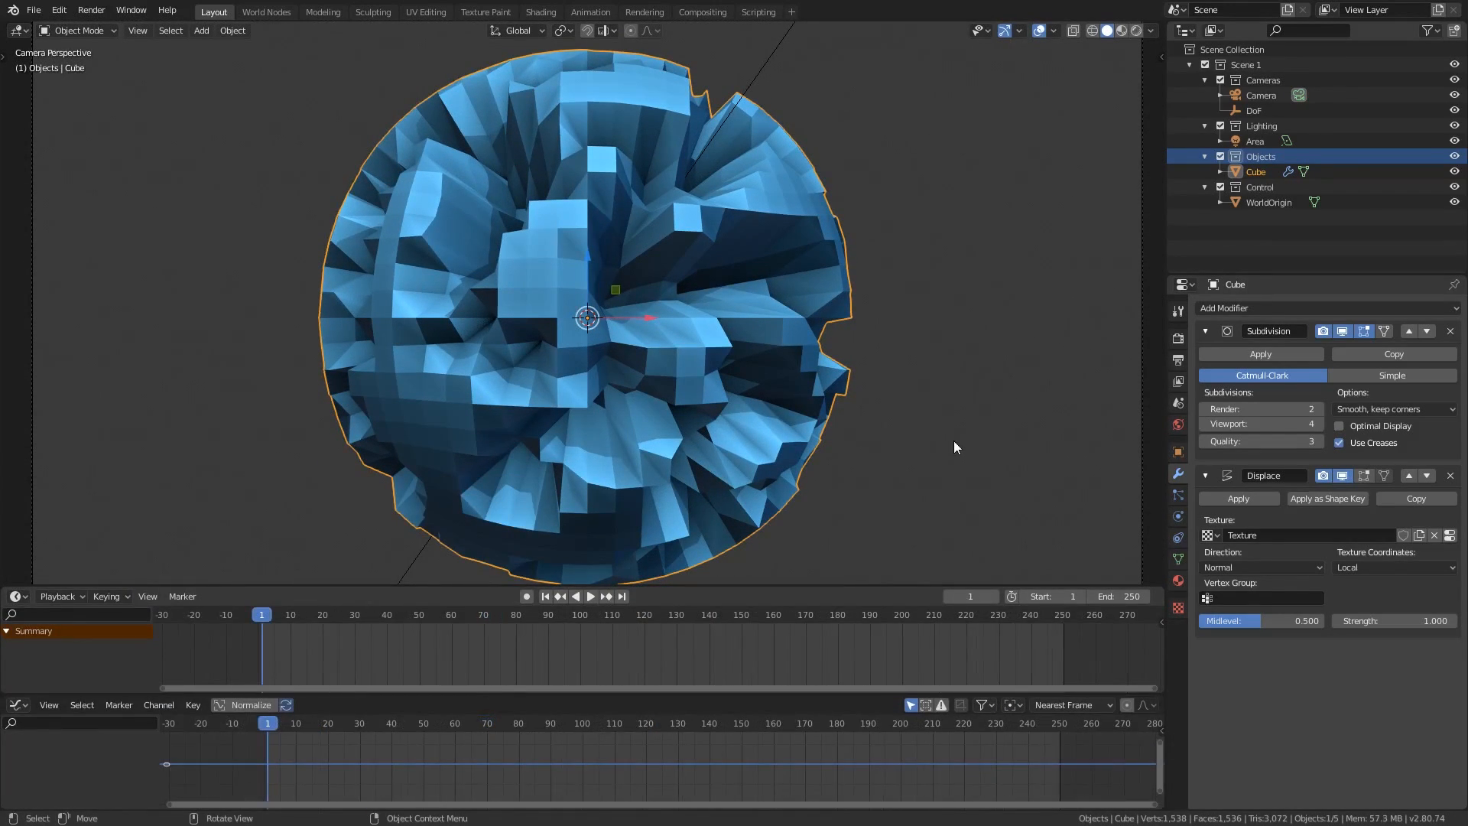
# - Insert a keyframe on the Displace Strength at frame 1, grab it and cancel the move
pyautogui.rightClick(1380, 620)
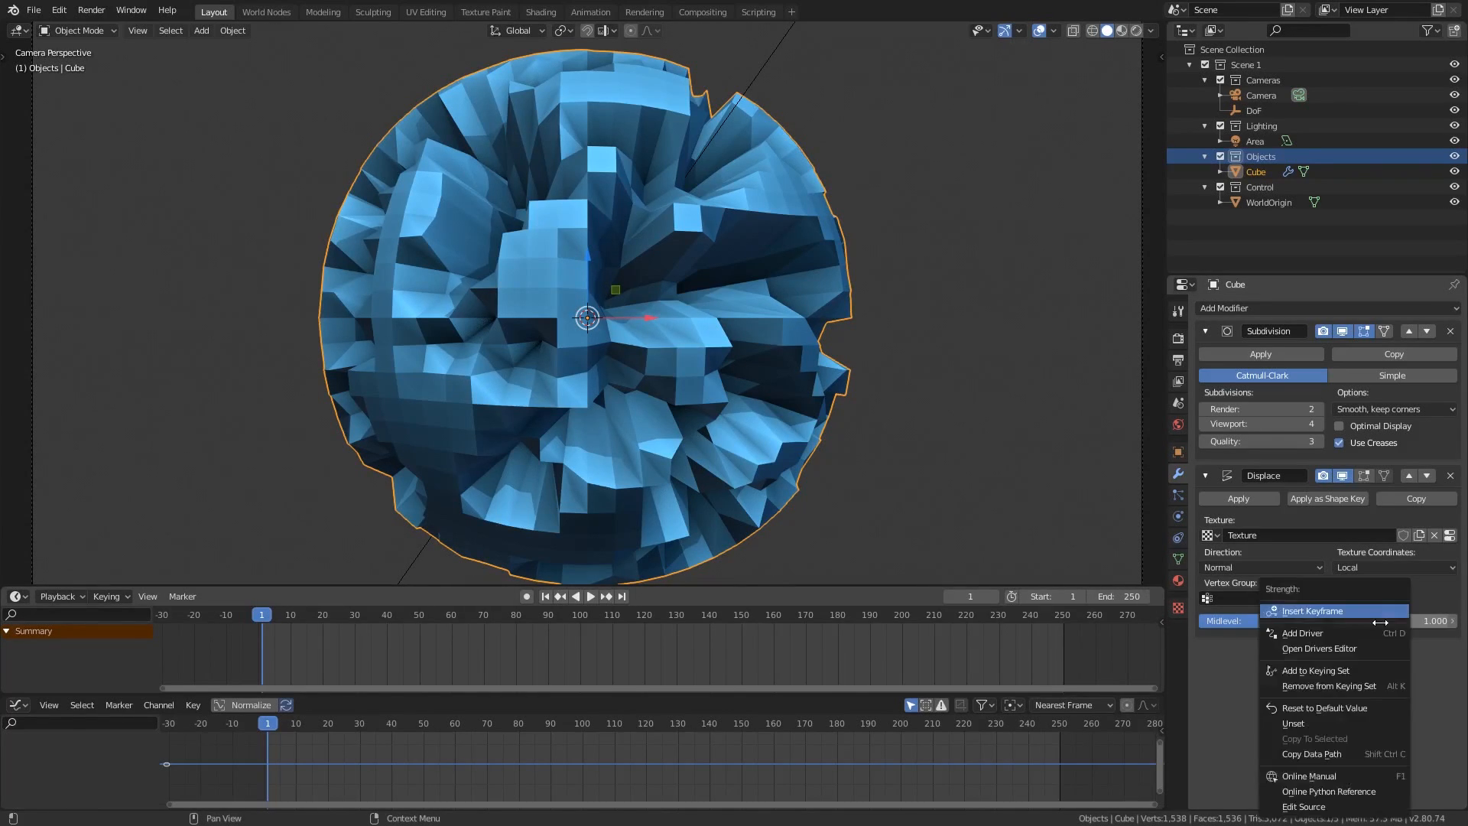
pyautogui.click(1350, 608)
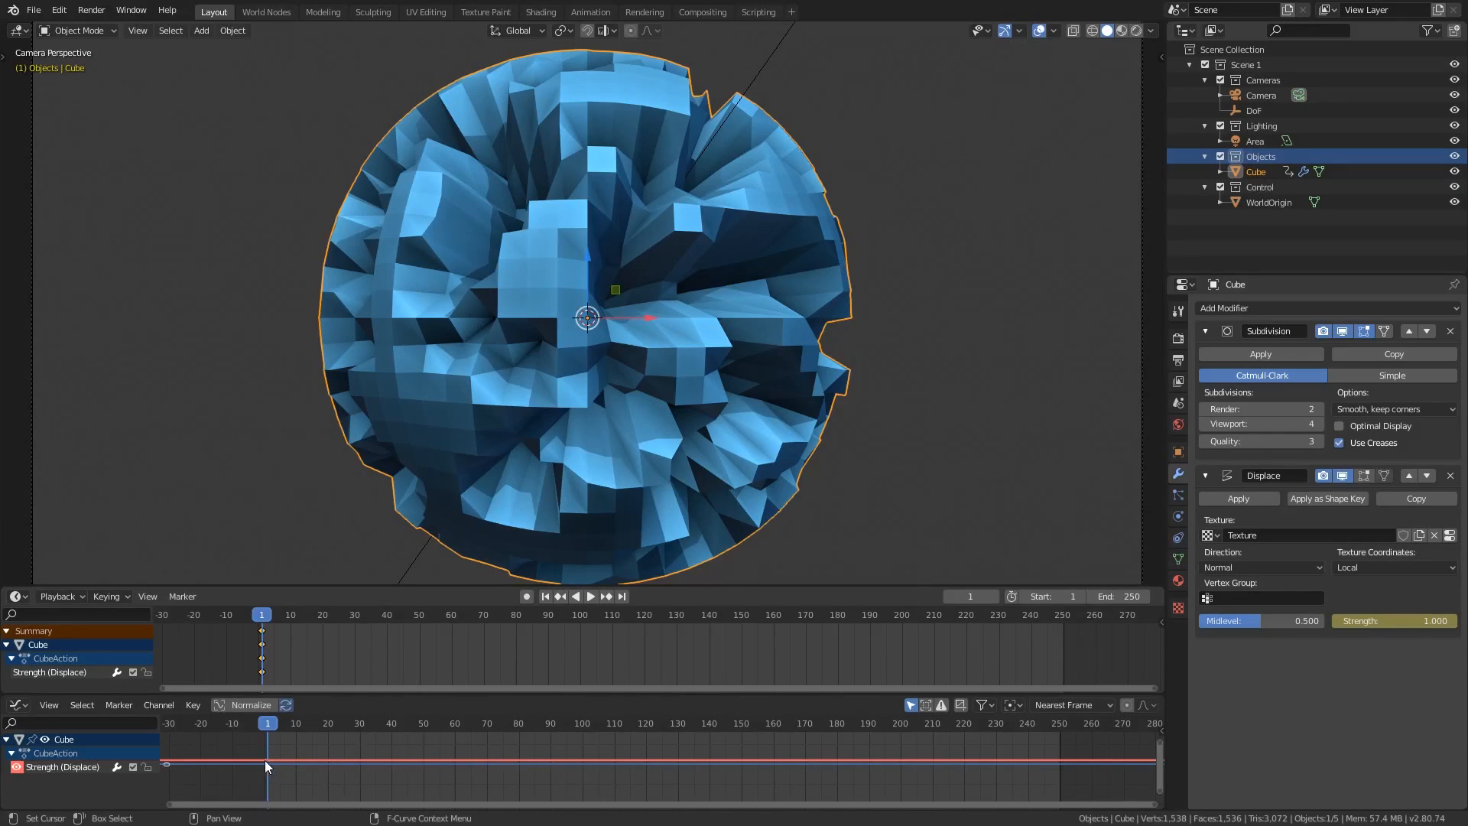
pyautogui.press('g')
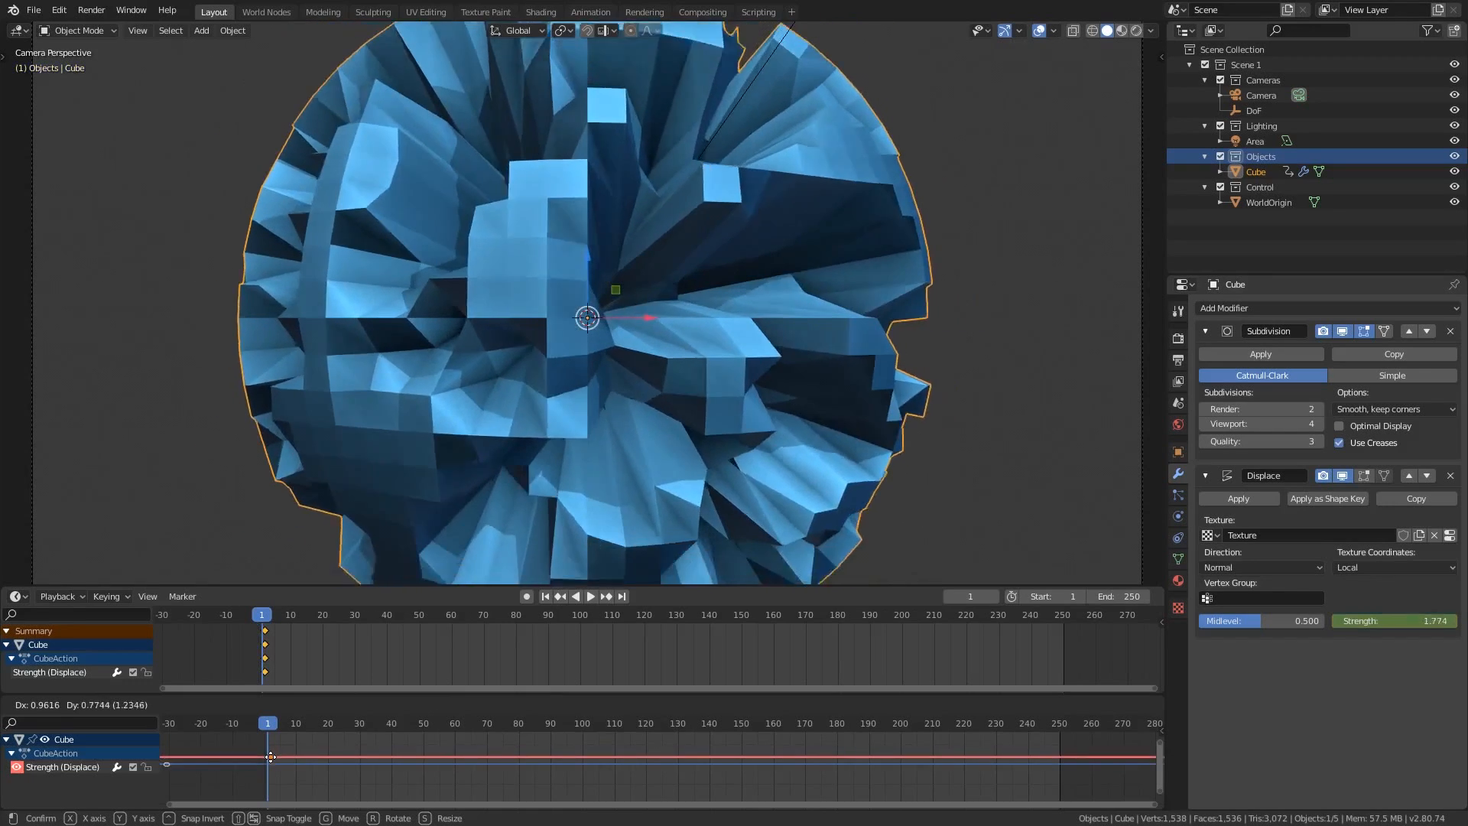
pyautogui.press('Escape')
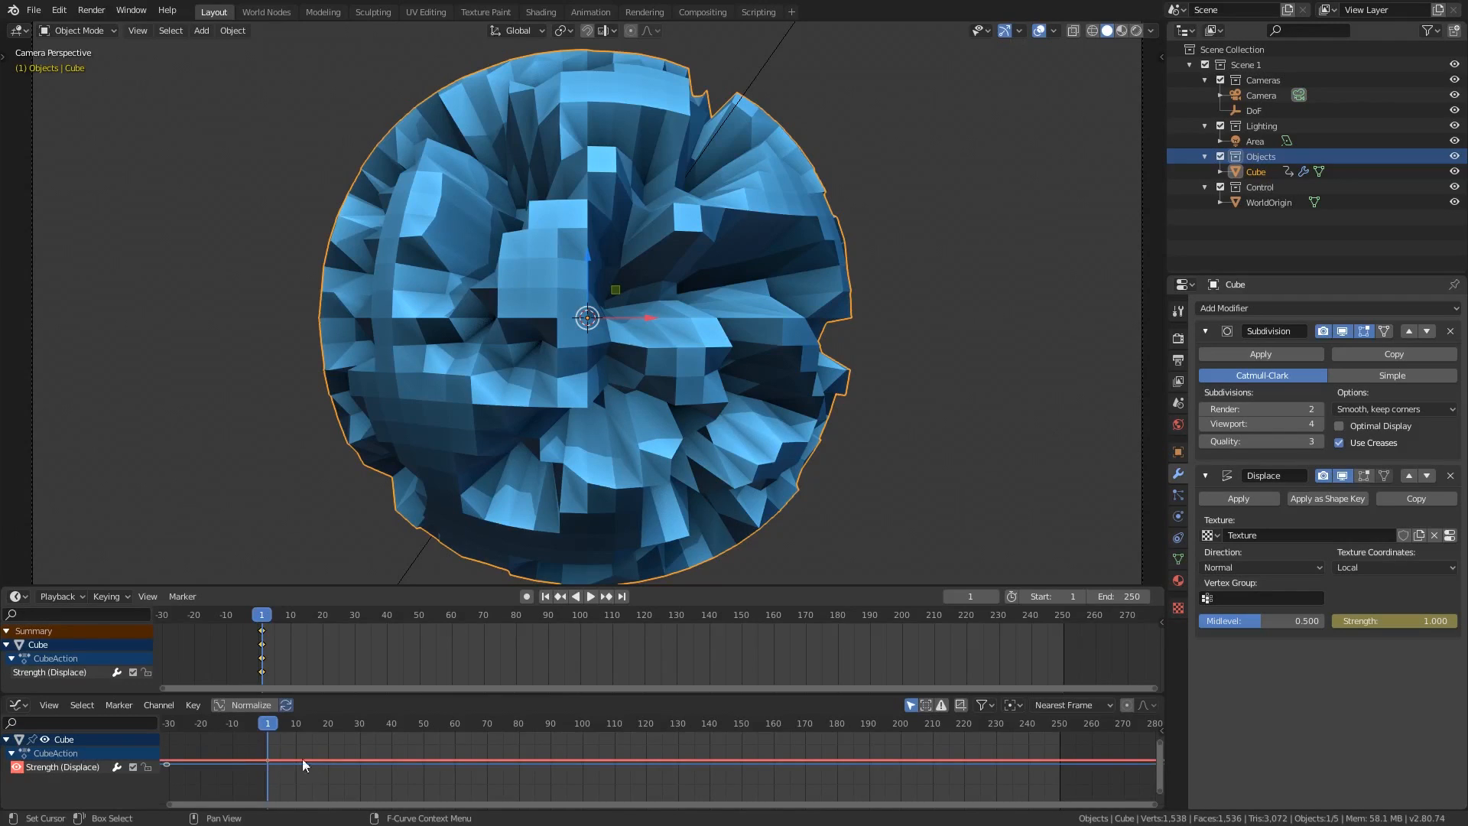
# - Start Bake Sound to F-Curves from the Graph Editor's Key menu
pyautogui.click(194, 704)
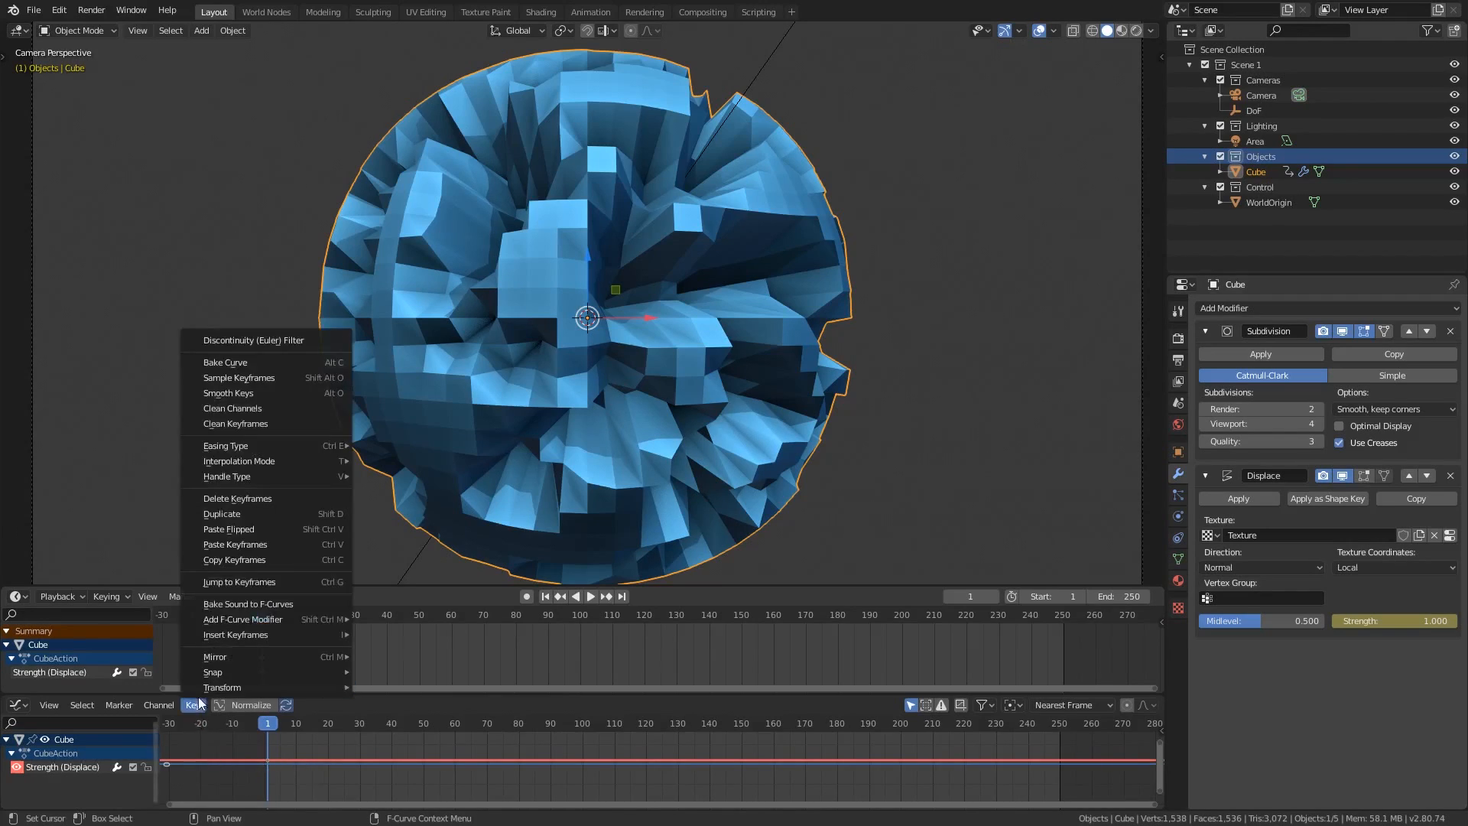
pyautogui.click(304, 605)
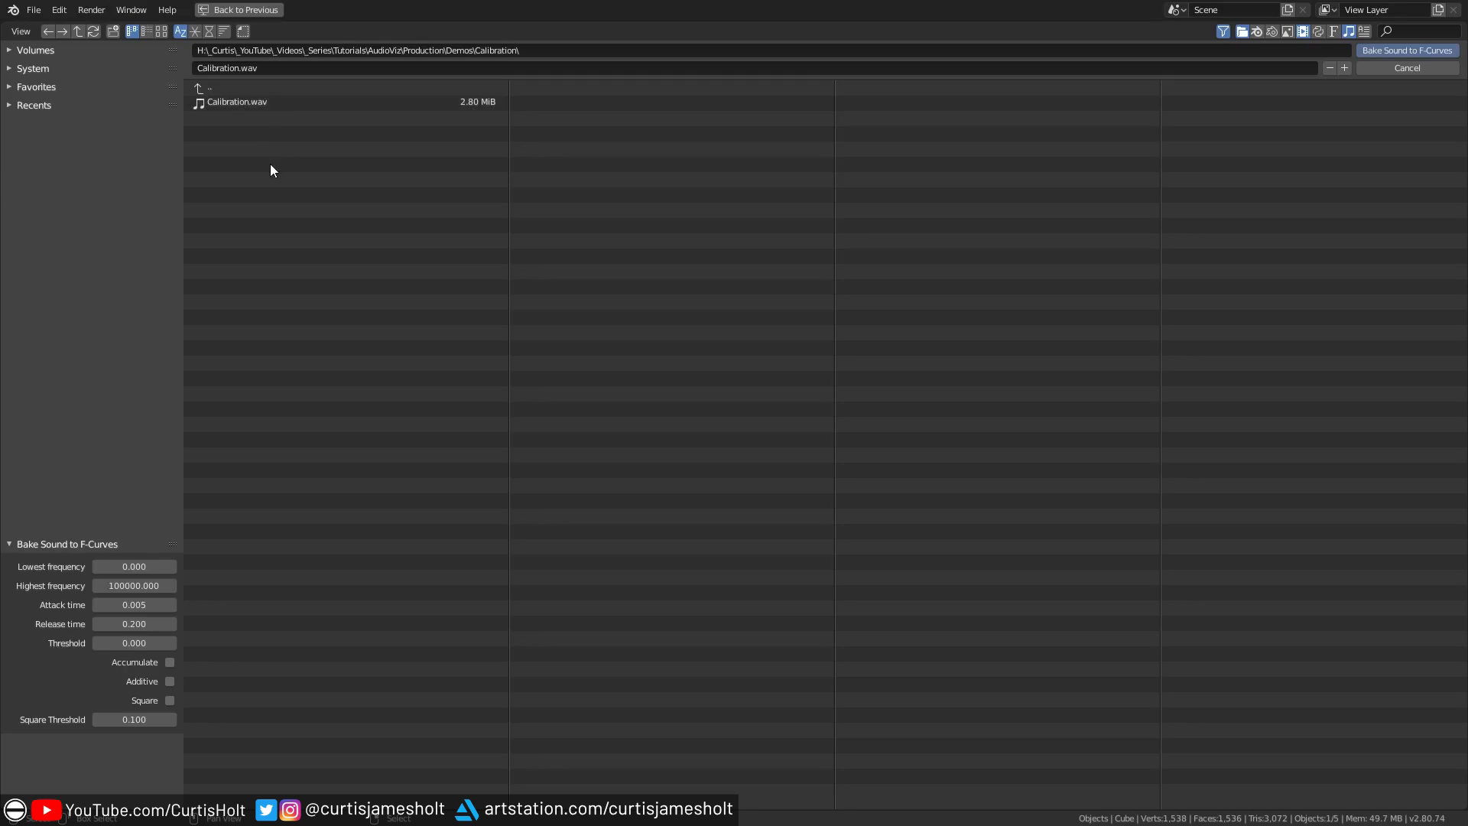
# - Bake Calibration.wav into the strength F-curve with Highest frequency 300
pyautogui.click(254, 103)
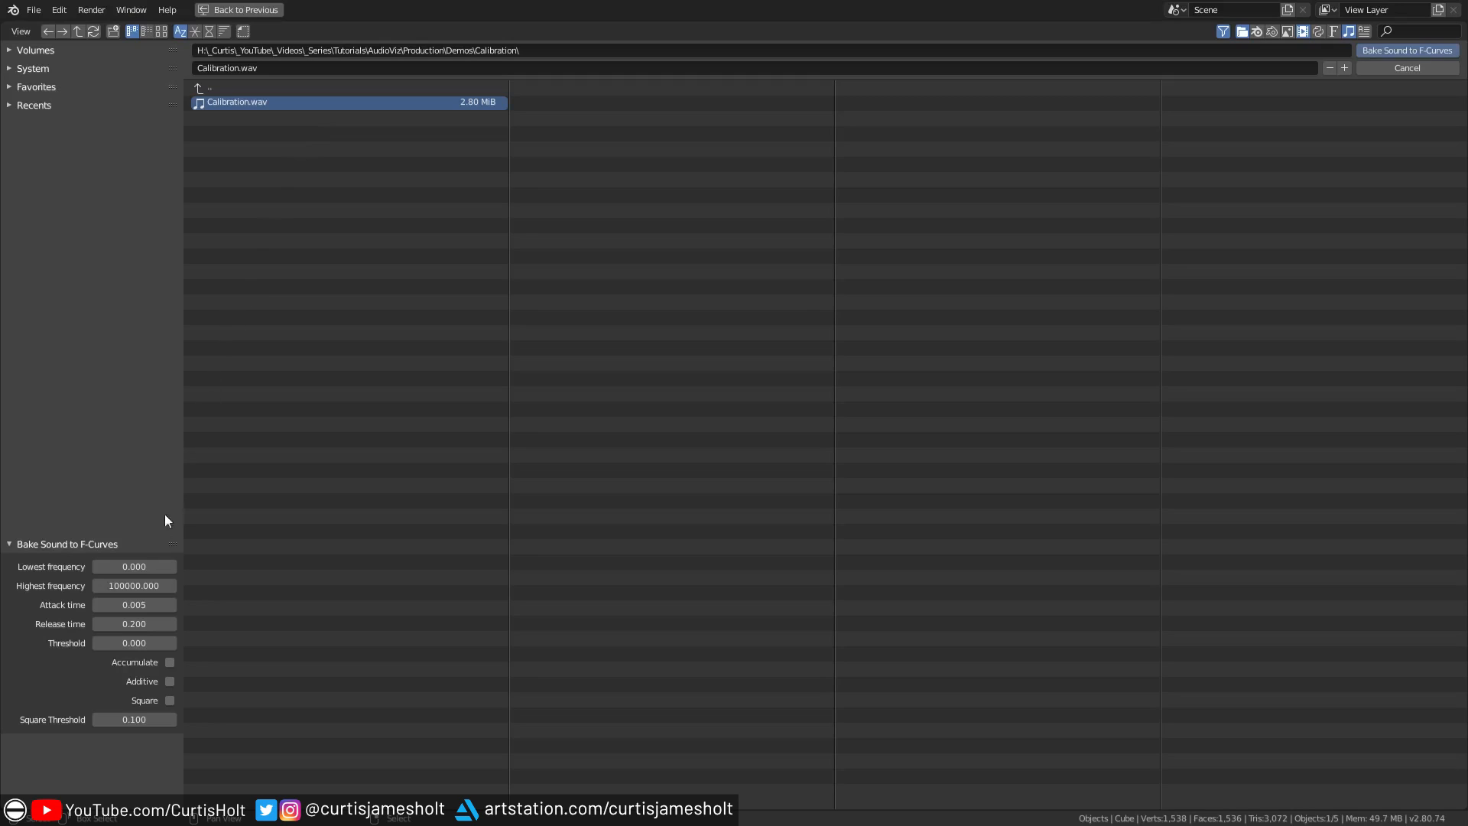
pyautogui.doubleClick(135, 585)
pyautogui.write('300')
pyautogui.press('Return')
pyautogui.click(1408, 52)
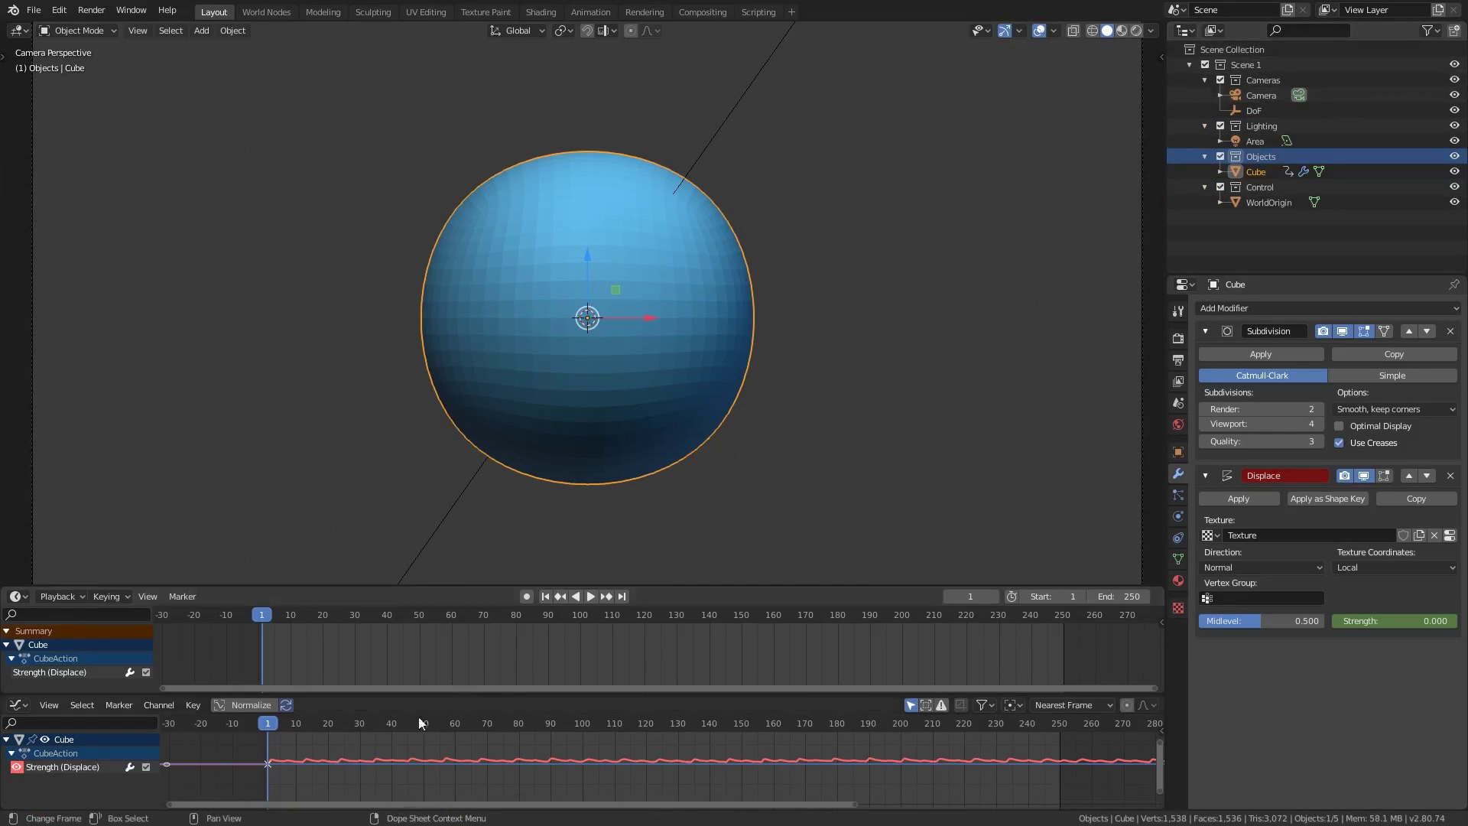
pyautogui.moveTo(274, 781)
pyautogui.keyDown('ctrl'); pyautogui.mouseDown(button='middle')
pyautogui.moveTo(539, 762)
pyautogui.moveTo(341, 765)
pyautogui.mouseUp(button='middle'); pyautogui.keyUp('ctrl')
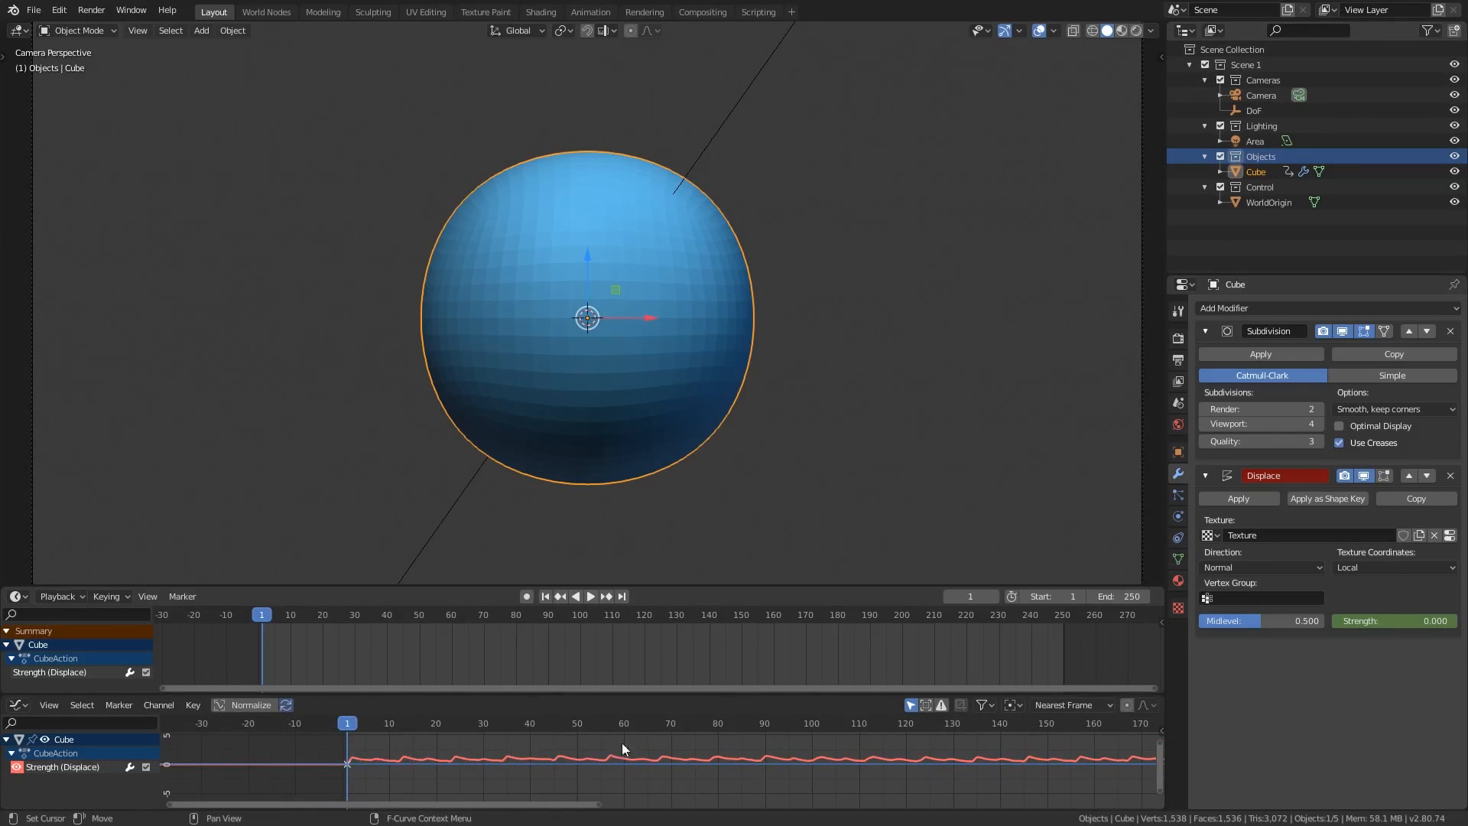
pyautogui.keyDown('ctrl'); pyautogui.moveTo(819, 757); pyautogui.dragTo(553, 748, button='middle'); pyautogui.keyUp('ctrl')
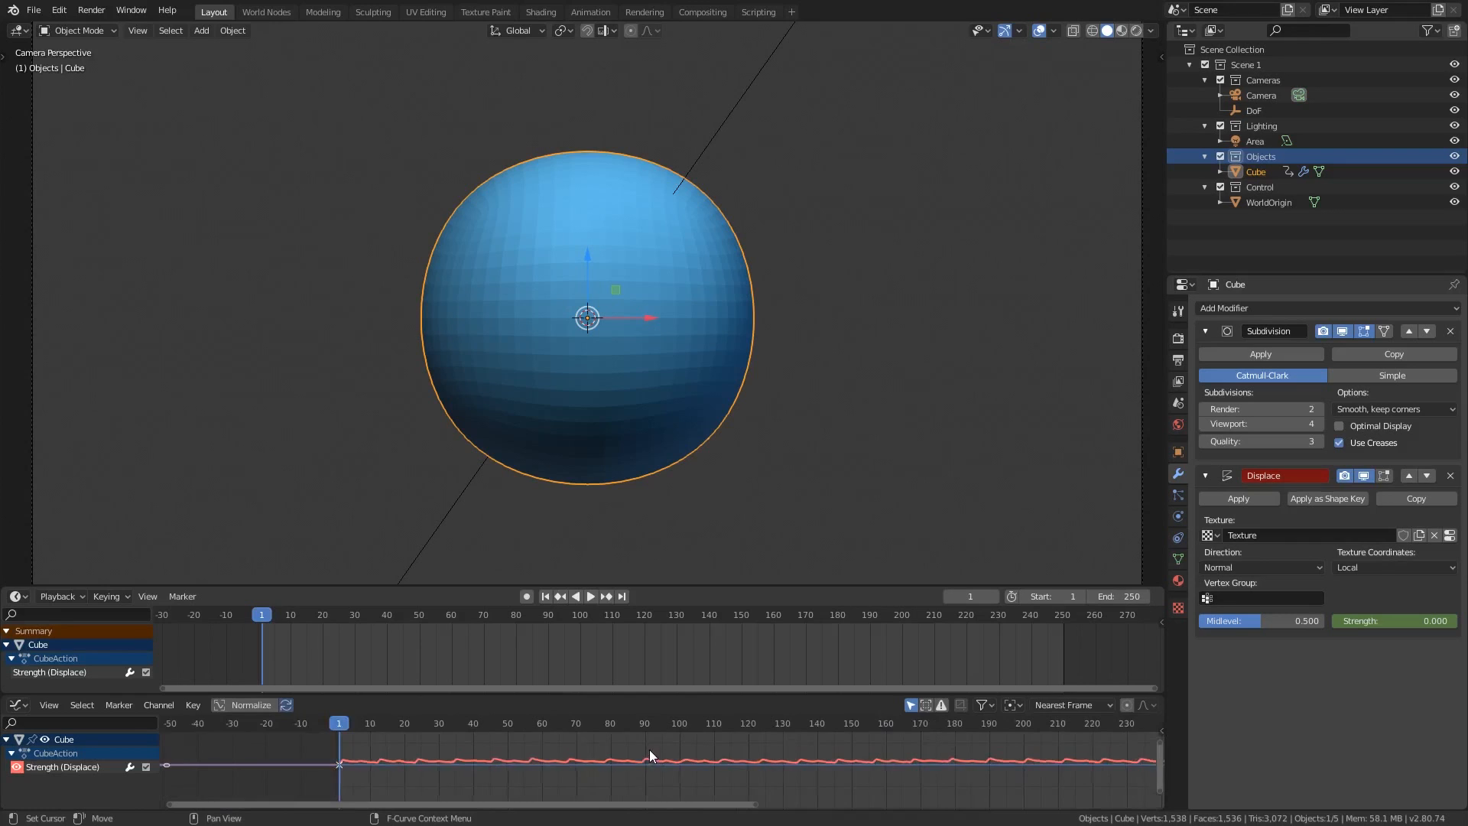
pyautogui.click(593, 595)
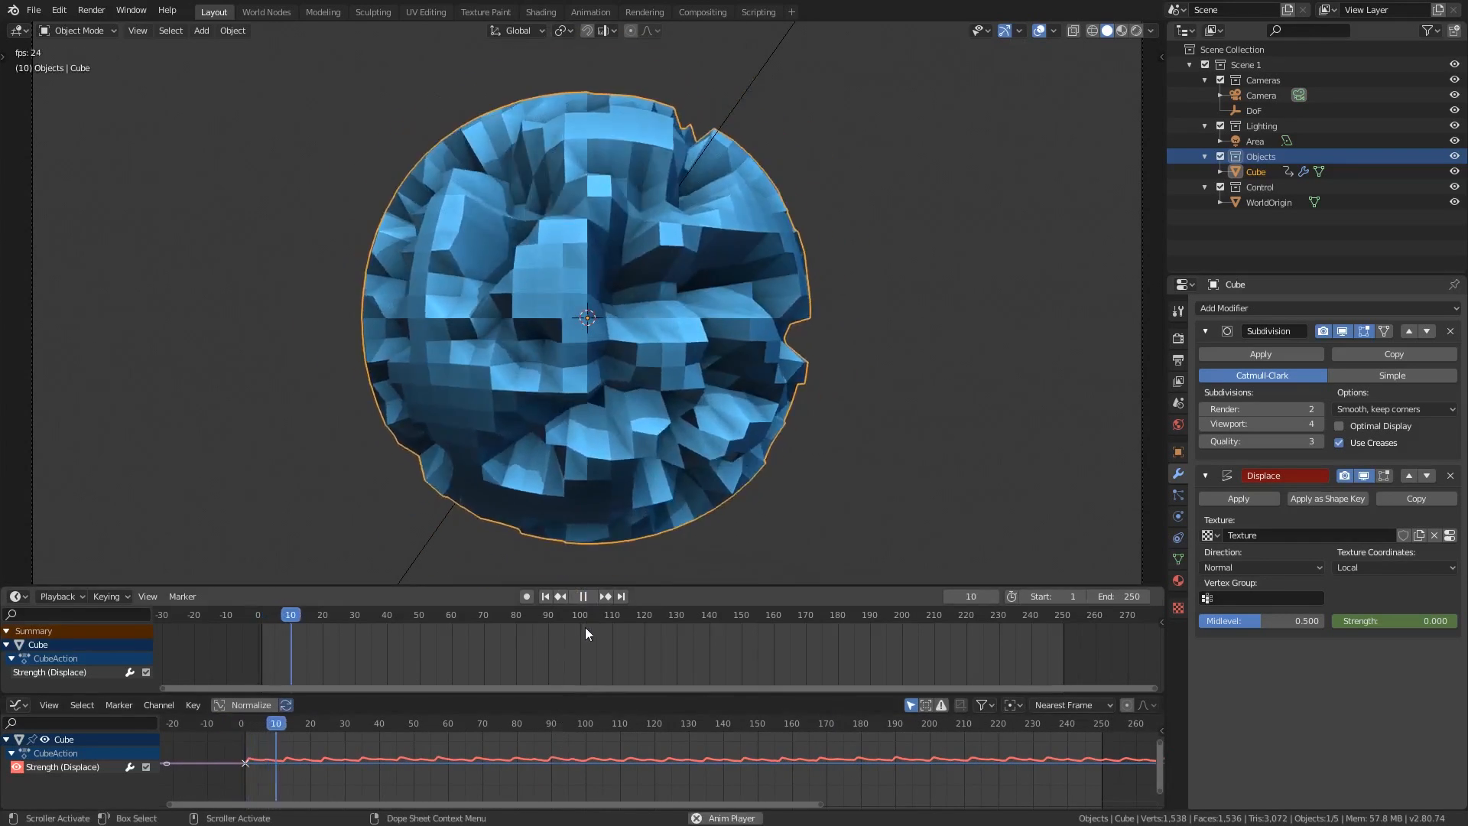
pyautogui.scroll(2, 580, 489)
pyautogui.scroll(-3, 579, 489)
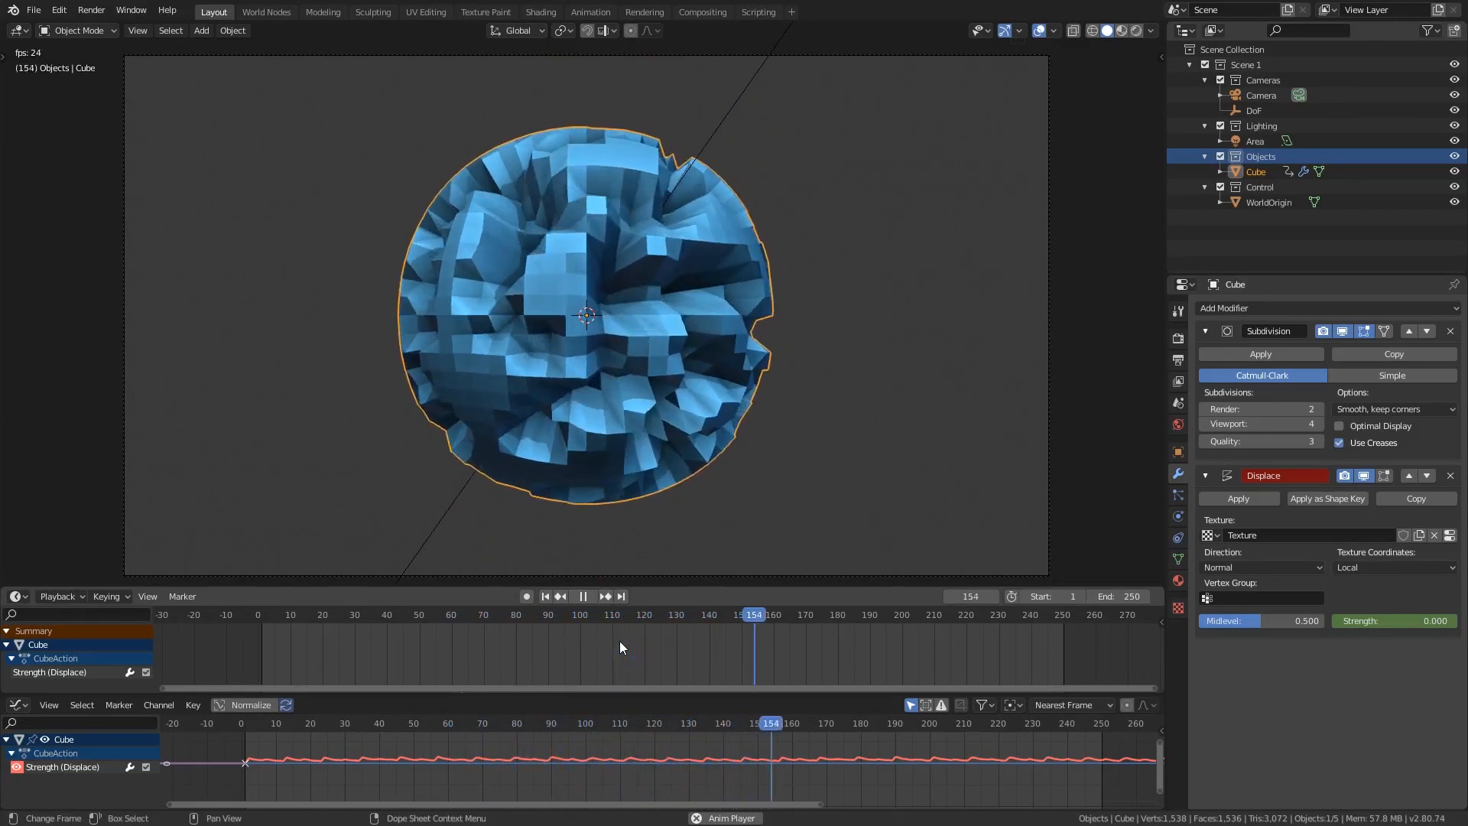
pyautogui.keyDown('ctrl'); pyautogui.scroll(-2, 542, 725); pyautogui.keyUp('ctrl')
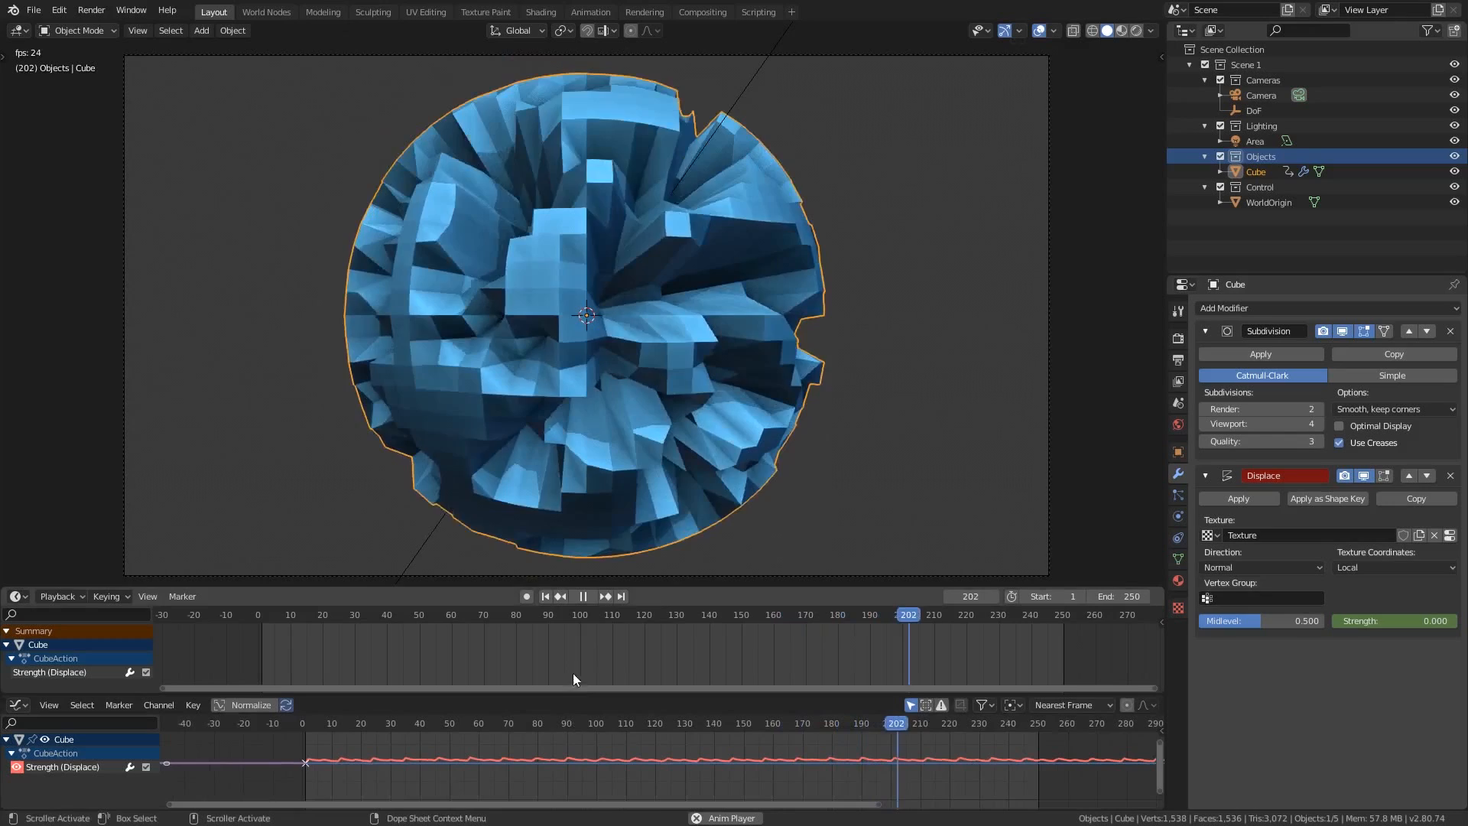
pyautogui.click(583, 597)
pyautogui.click(549, 596)
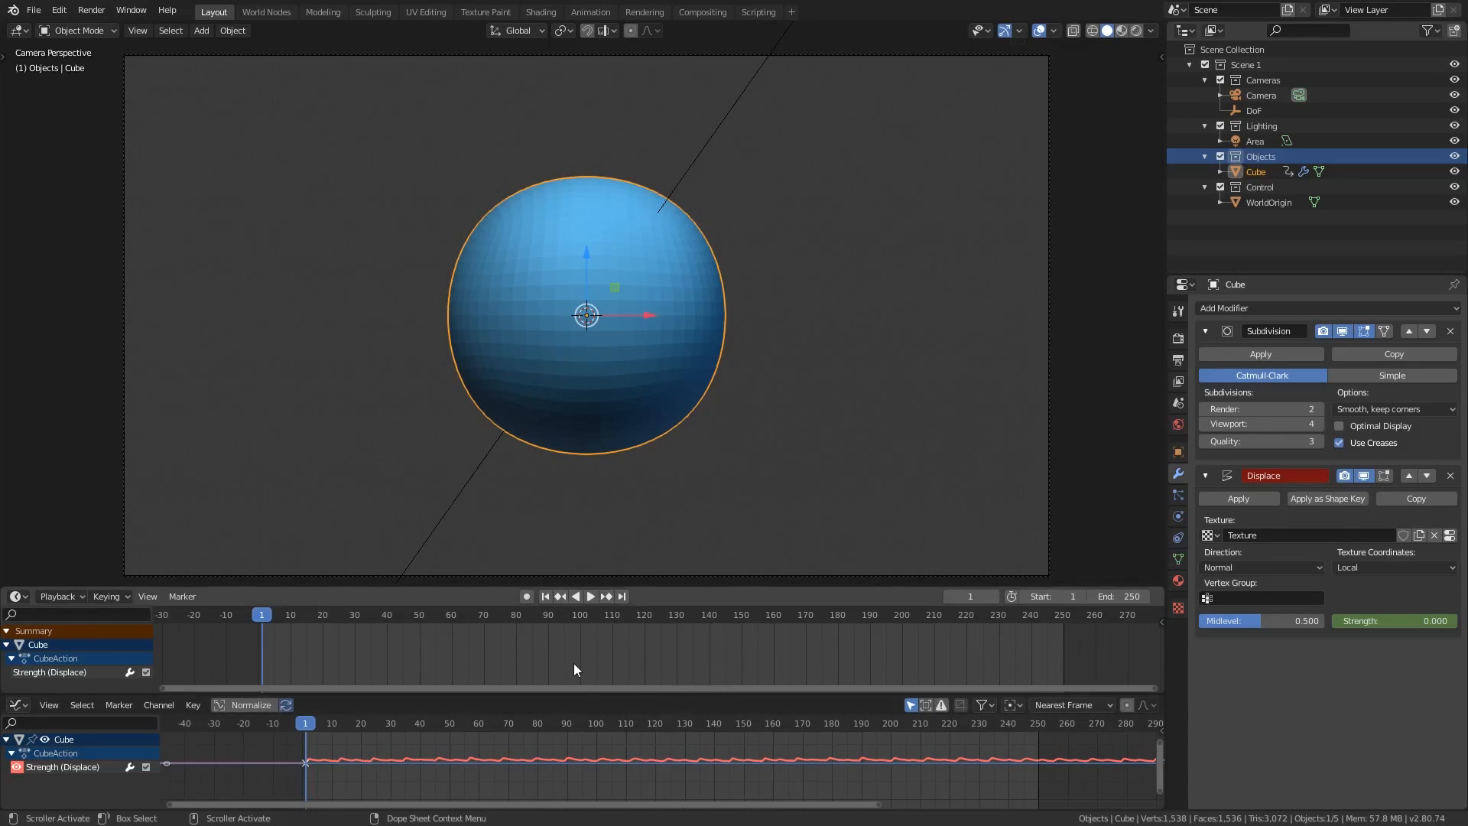
# - Enlarge the graph editor, split it and turn the new bottom area into a Video Sequencer
pyautogui.moveTo(882, 779)
pyautogui.keyDown('ctrl'); pyautogui.mouseDown(button='middle')
pyautogui.moveTo(586, 747)
pyautogui.moveTo(645, 783)
pyautogui.mouseUp(button='middle'); pyautogui.keyUp('ctrl')
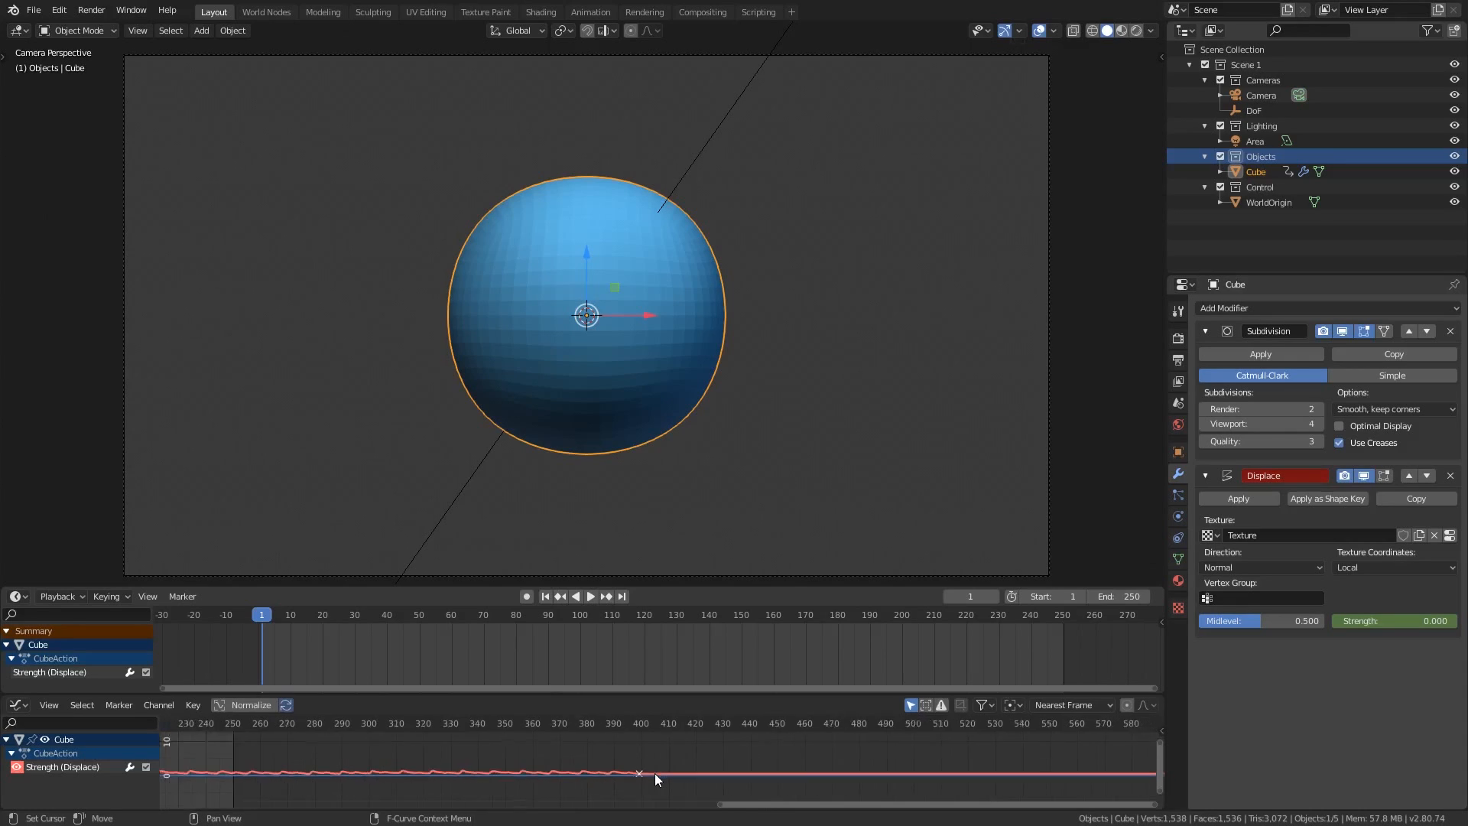
pyautogui.moveTo(655, 779)
pyautogui.mouseDown(button='middle')
pyautogui.moveTo(816, 745)
pyautogui.moveTo(642, 765)
pyautogui.mouseUp(button='middle')
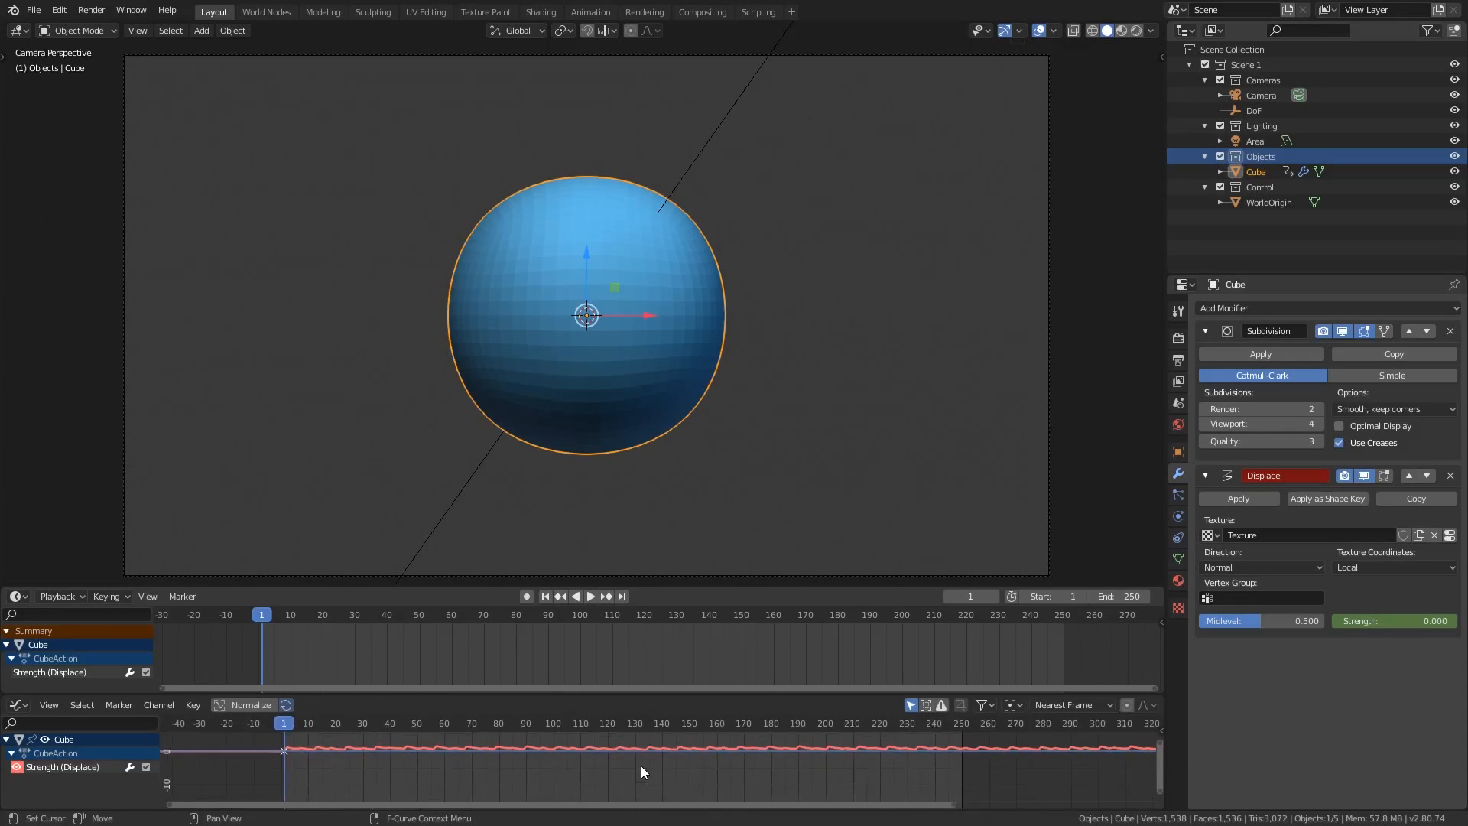
pyautogui.moveTo(439, 584); pyautogui.dragTo(439, 501)
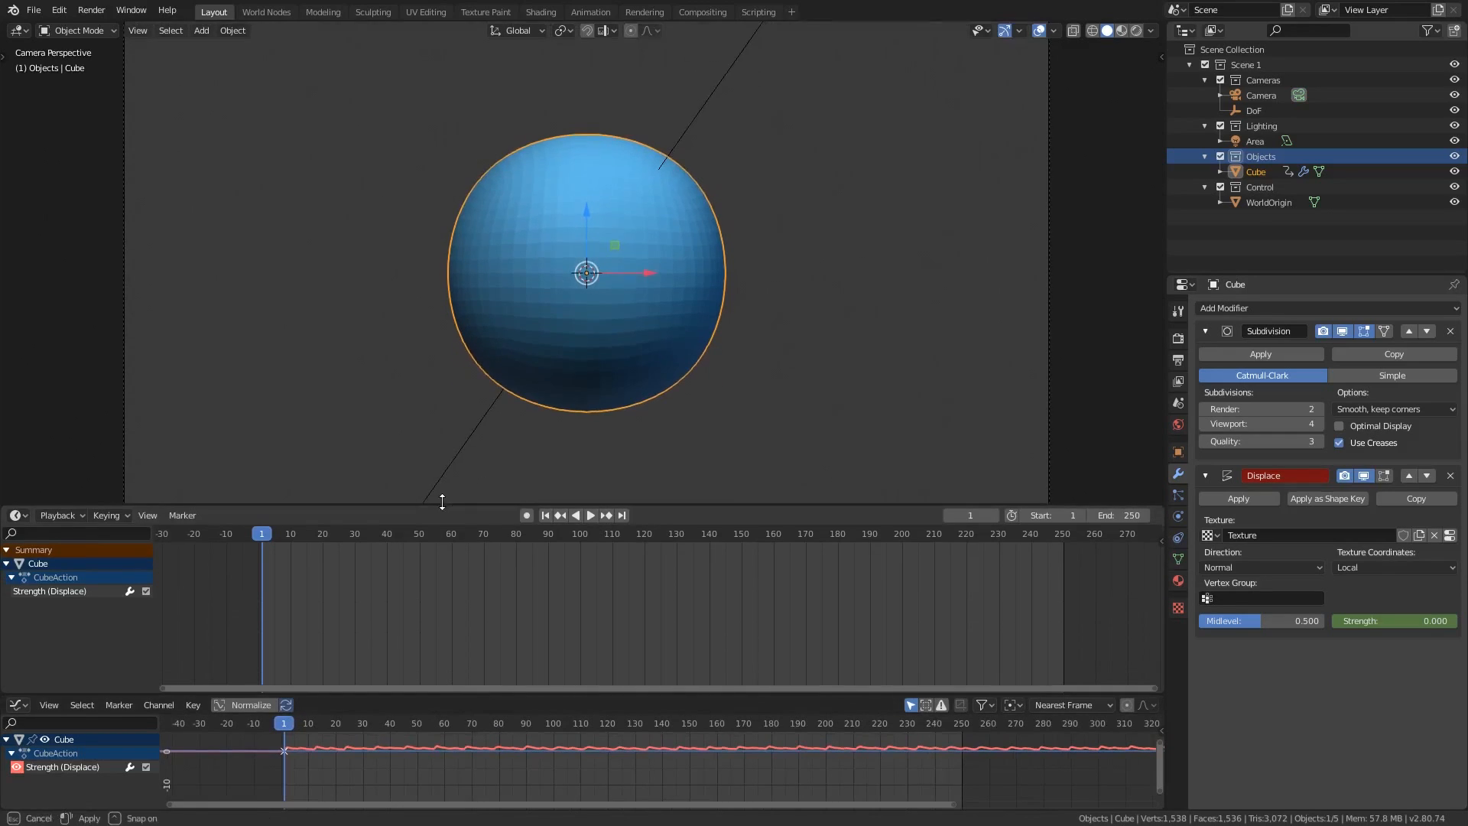
pyautogui.moveTo(418, 698); pyautogui.dragTo(417, 618)
pyautogui.moveTo(2, 806); pyautogui.dragTo(2, 688)
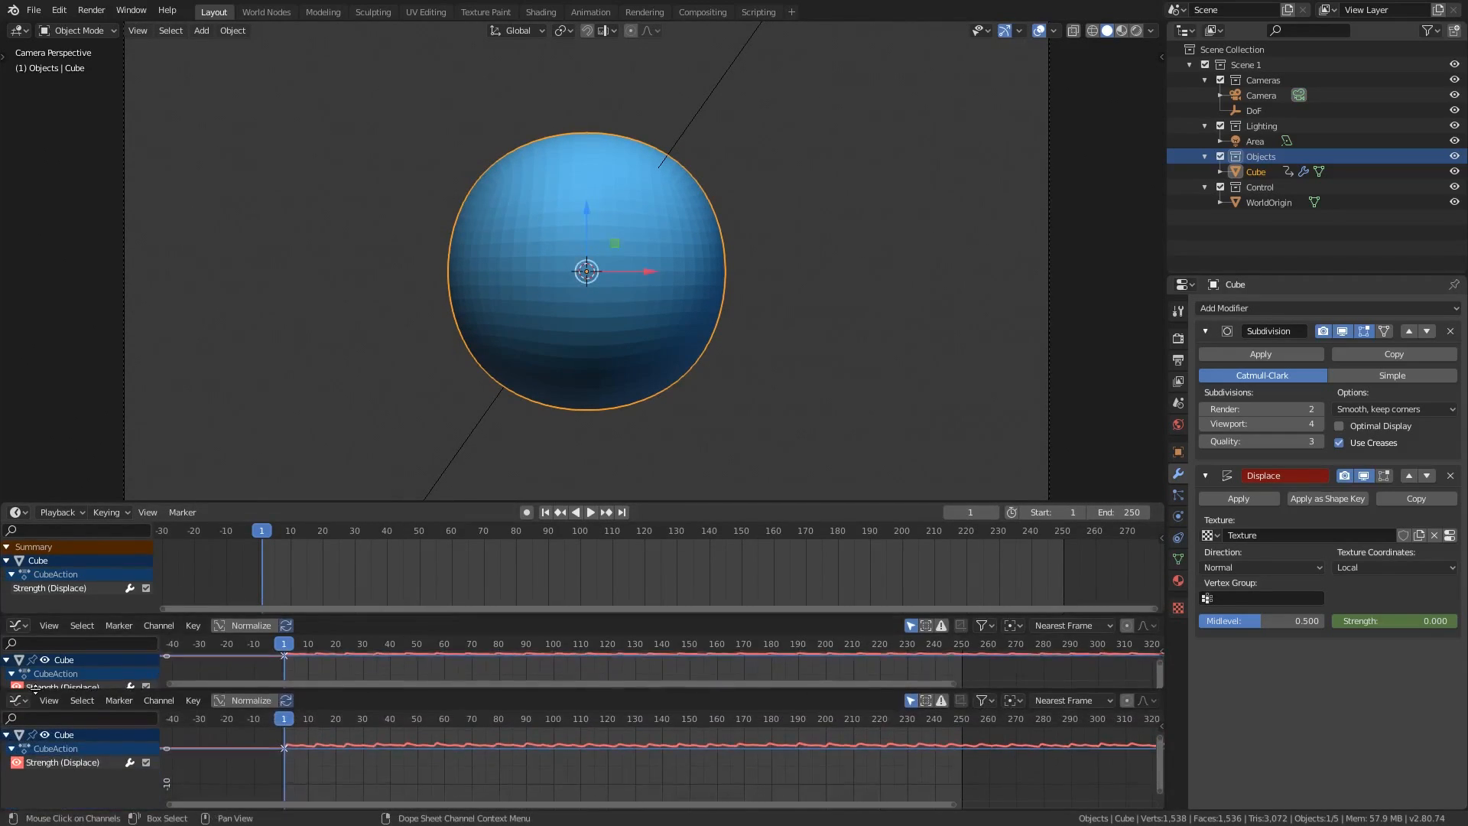
pyautogui.click(16, 699)
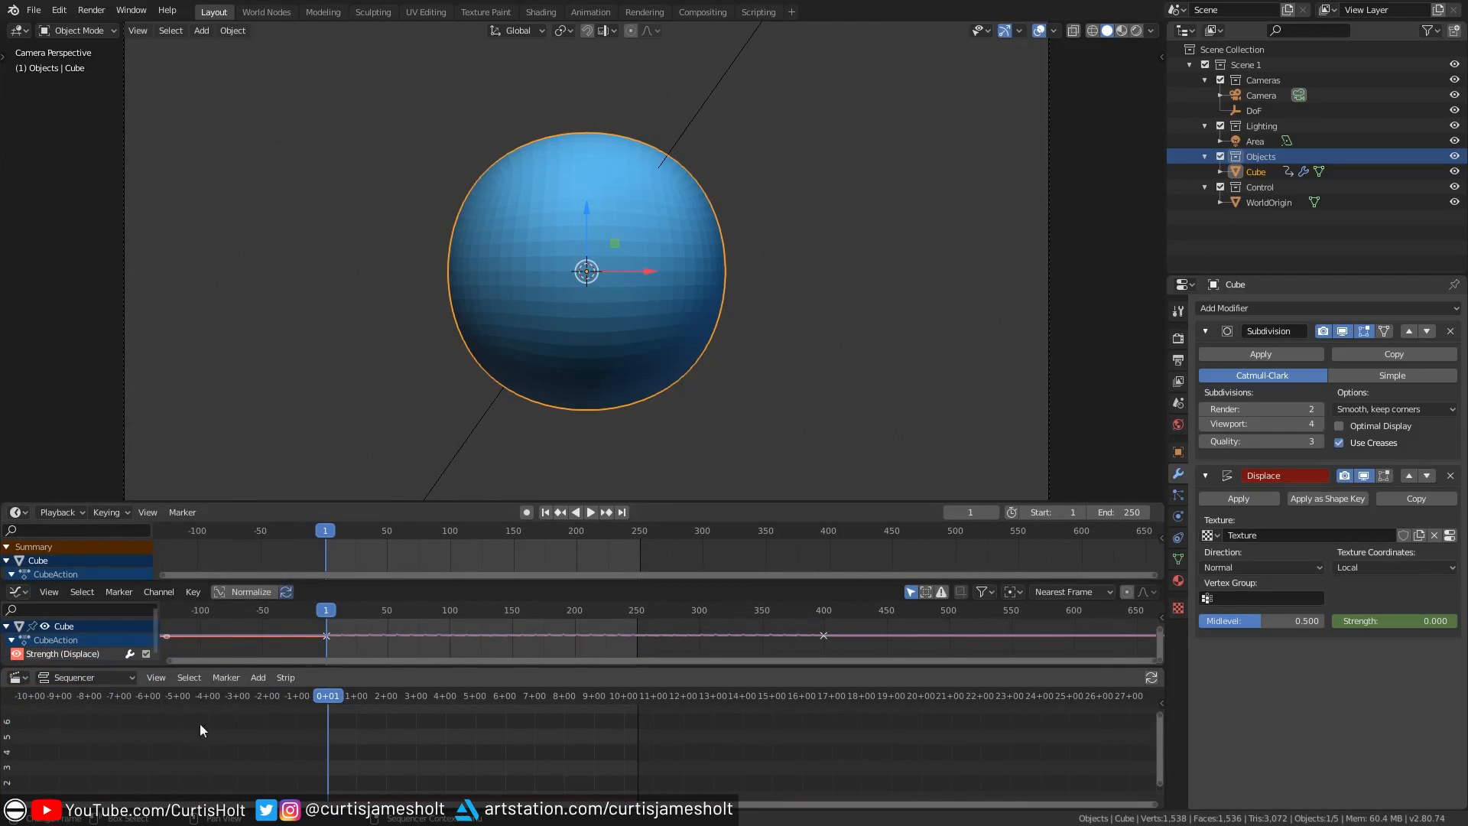
# - Add Calibration.wav as a sound strip in the sequencer starting at frame 1
pyautogui.click(257, 682)
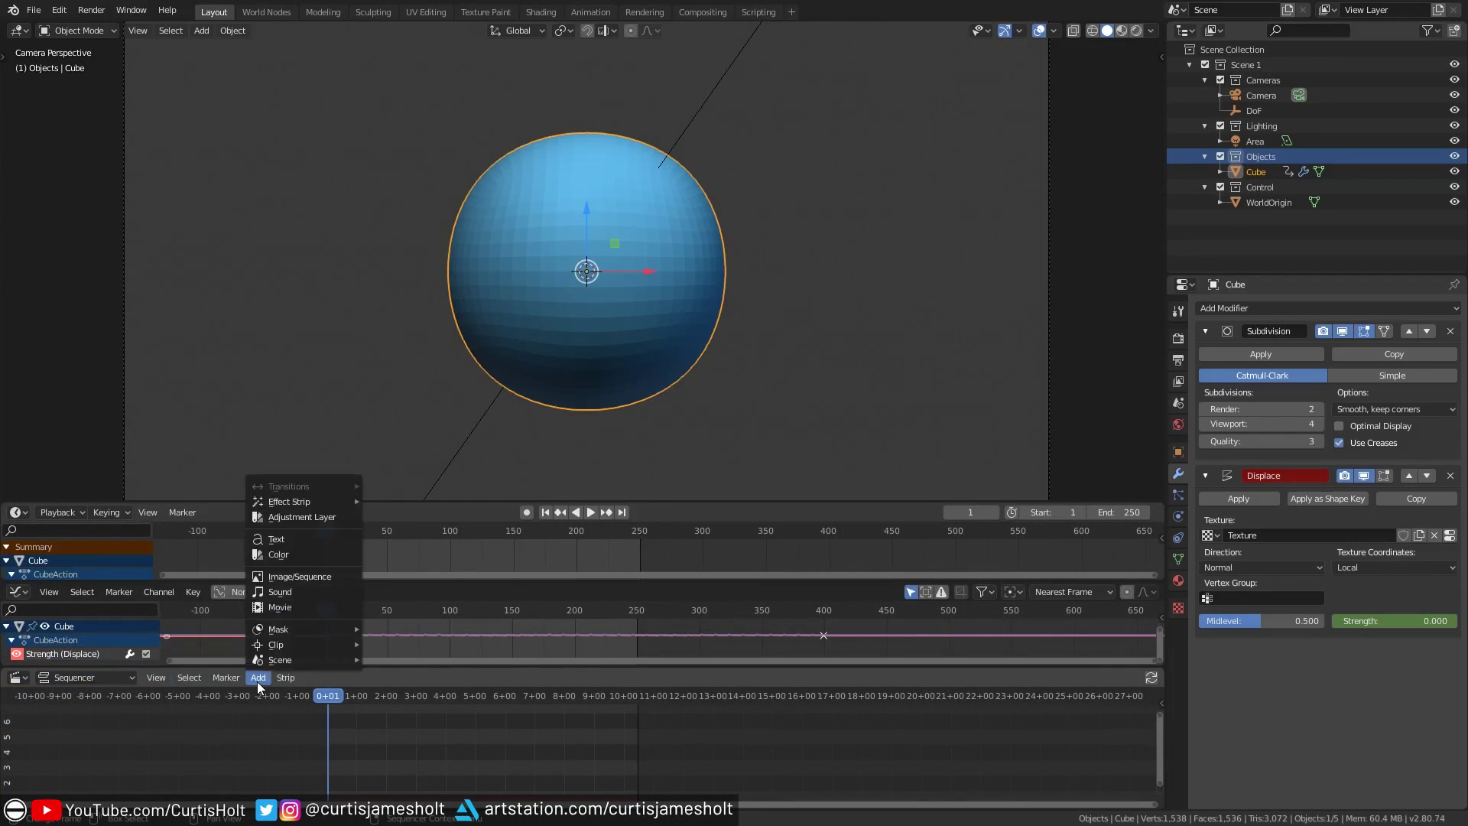
pyautogui.click(282, 606)
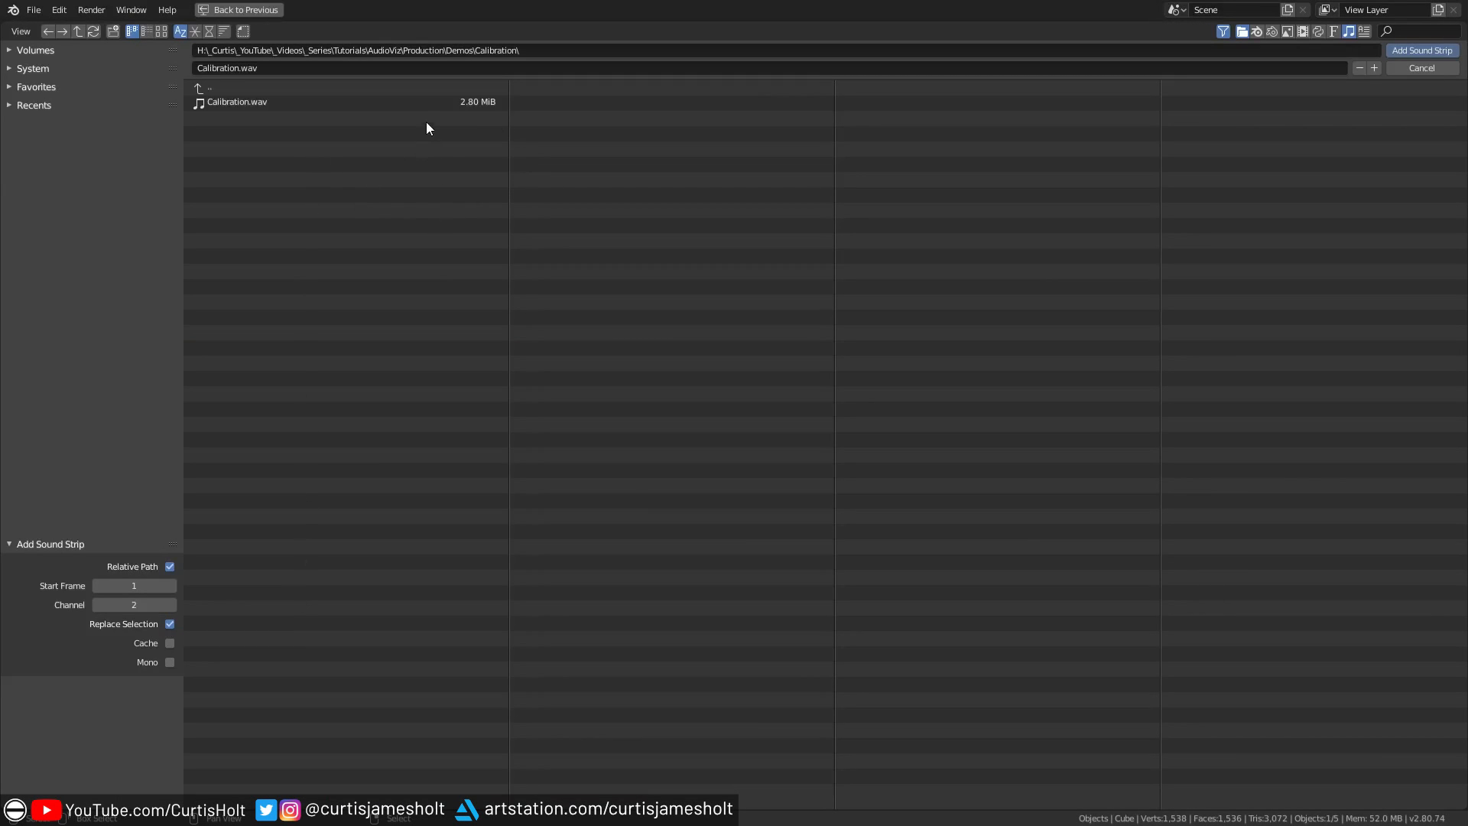
pyautogui.click(344, 100)
pyautogui.click(1421, 50)
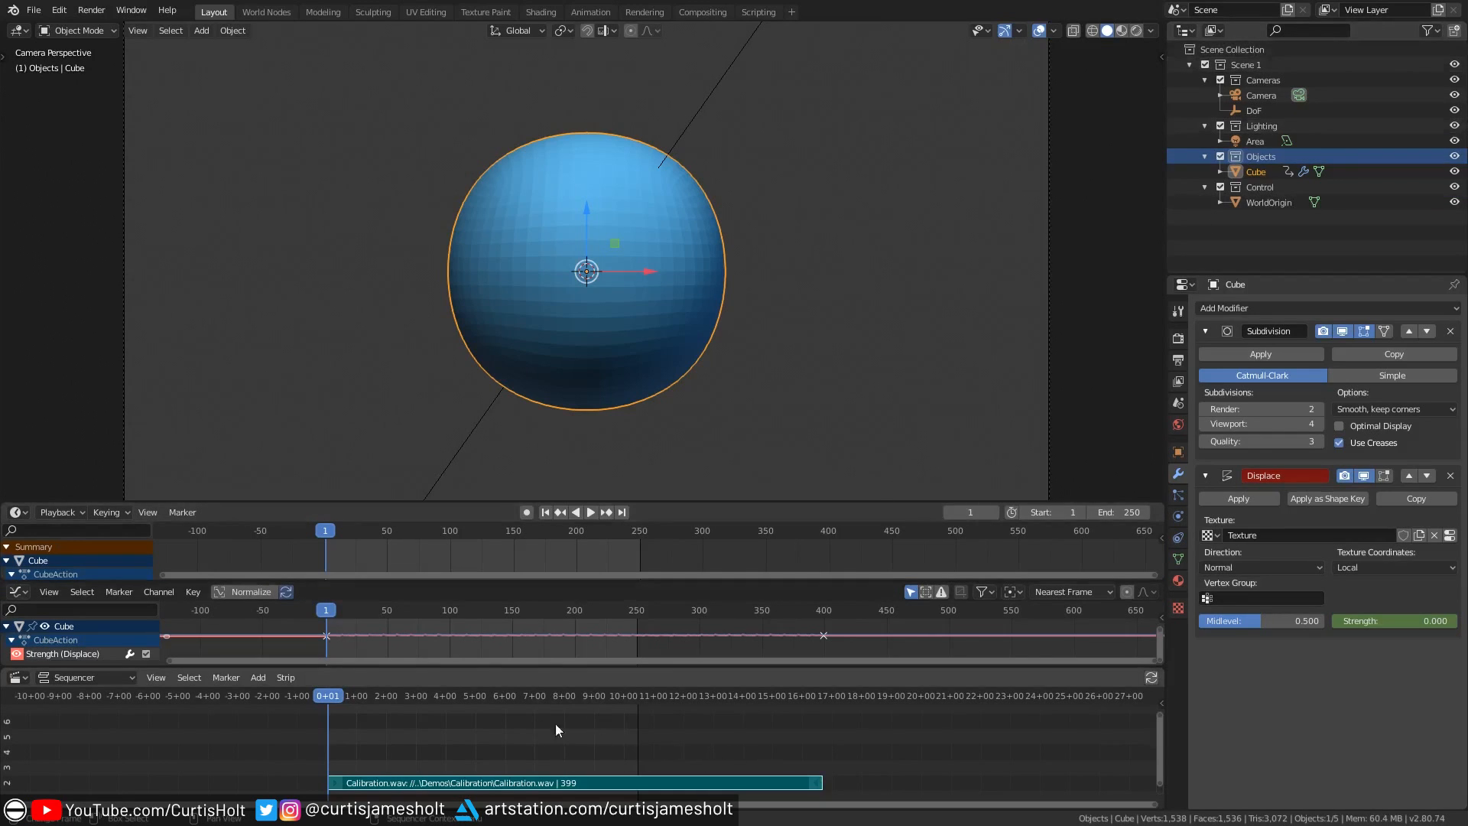
# - Scrub to the strip's end, set the scene End frame to 401 and replay from frame 1 with sound
pyautogui.press('space')
pyautogui.moveTo(555, 711); pyautogui.dragTo(821, 703)
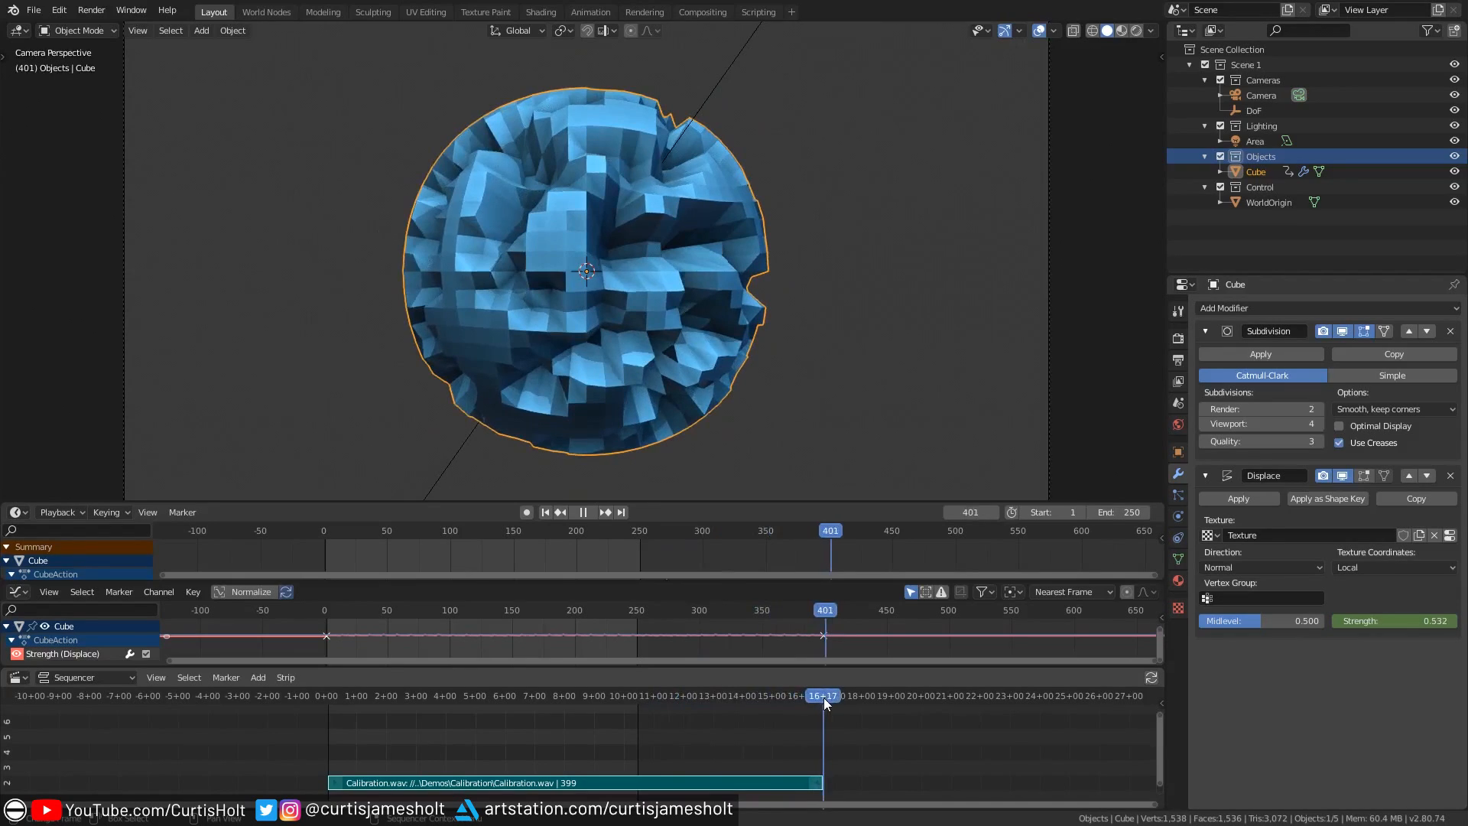
pyautogui.press('space')
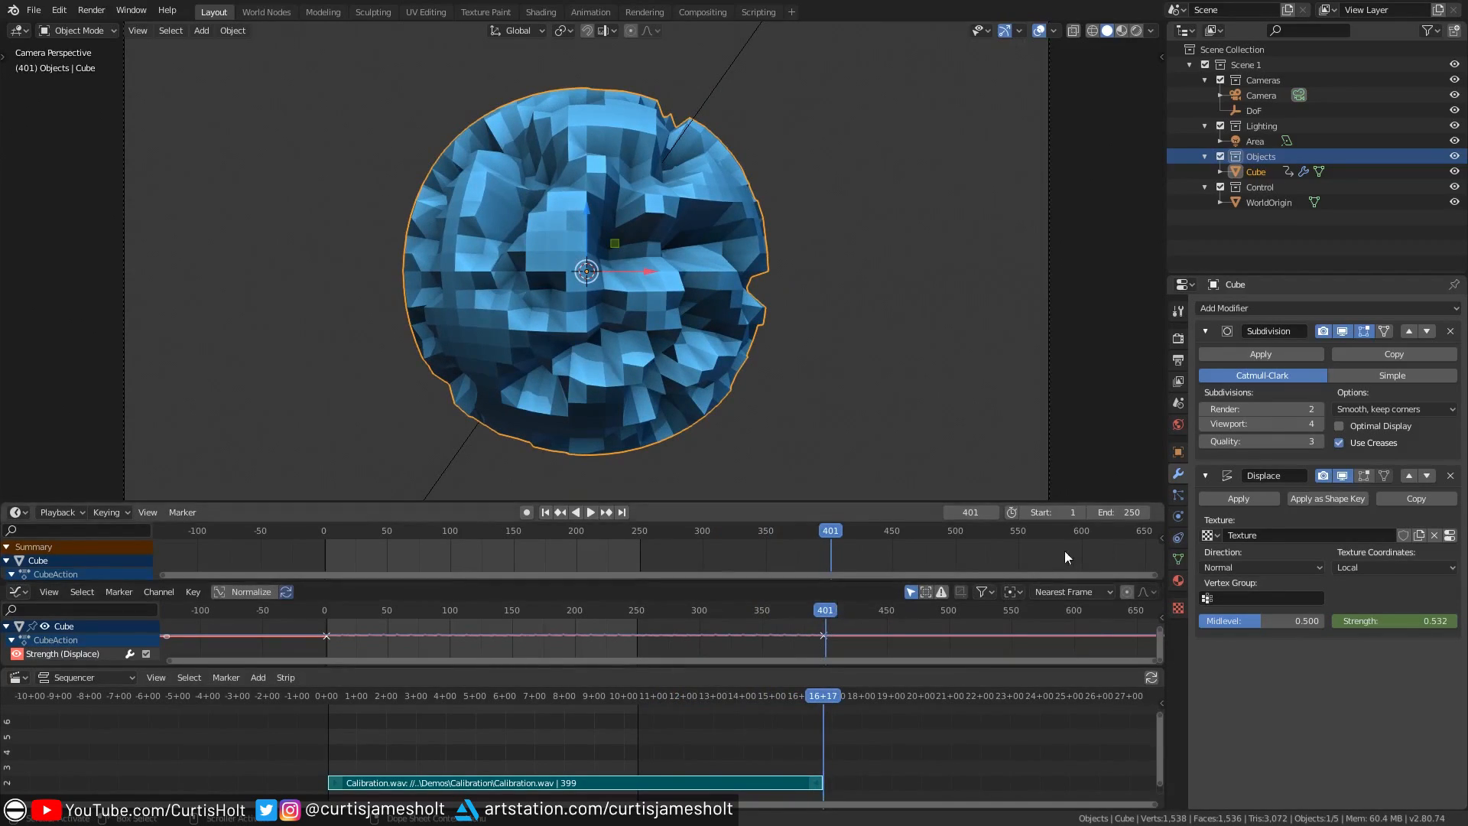
pyautogui.click(1112, 514)
pyautogui.write('401')
pyautogui.press('Return')
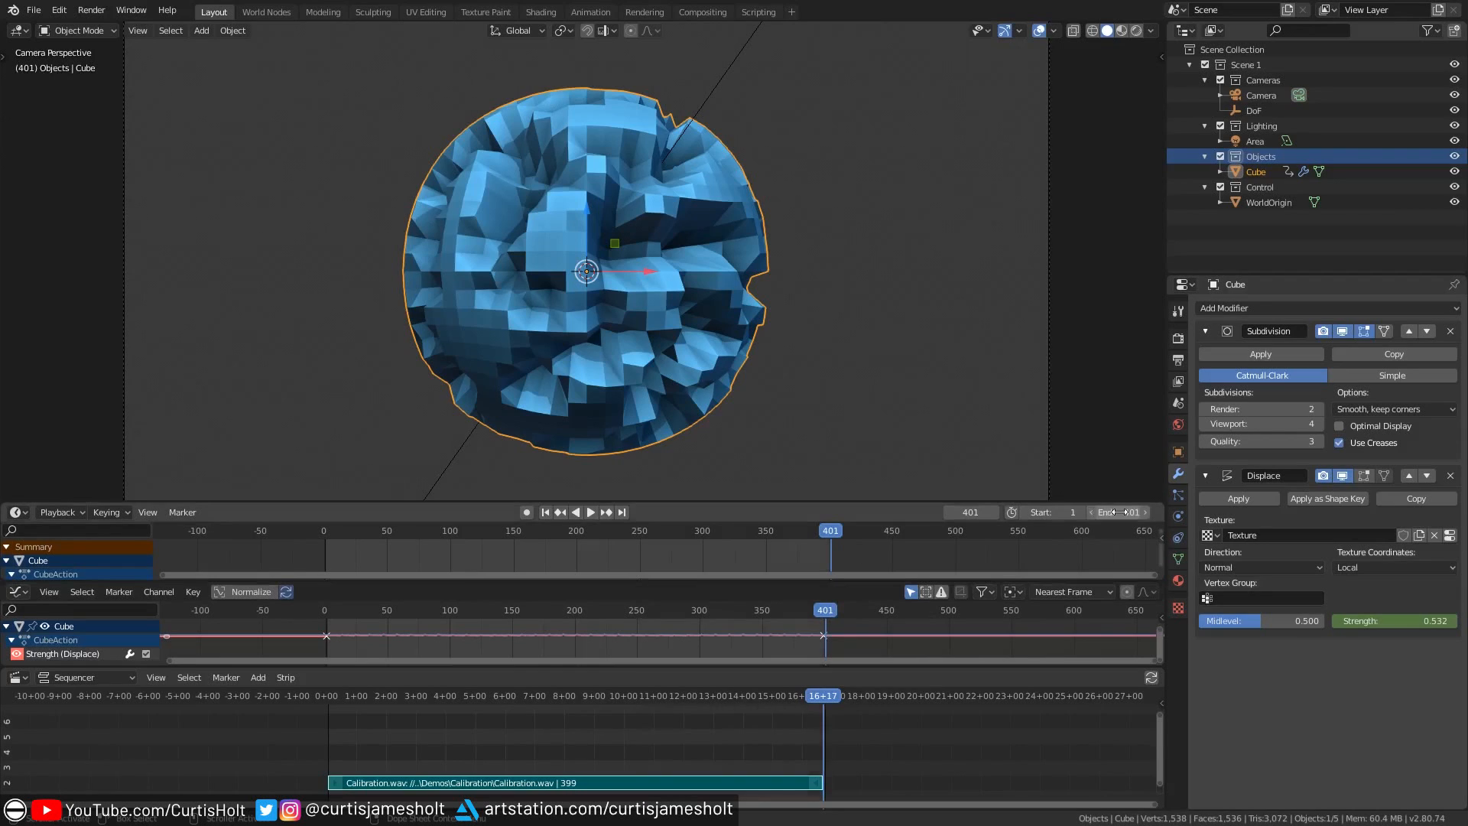
pyautogui.click(544, 511)
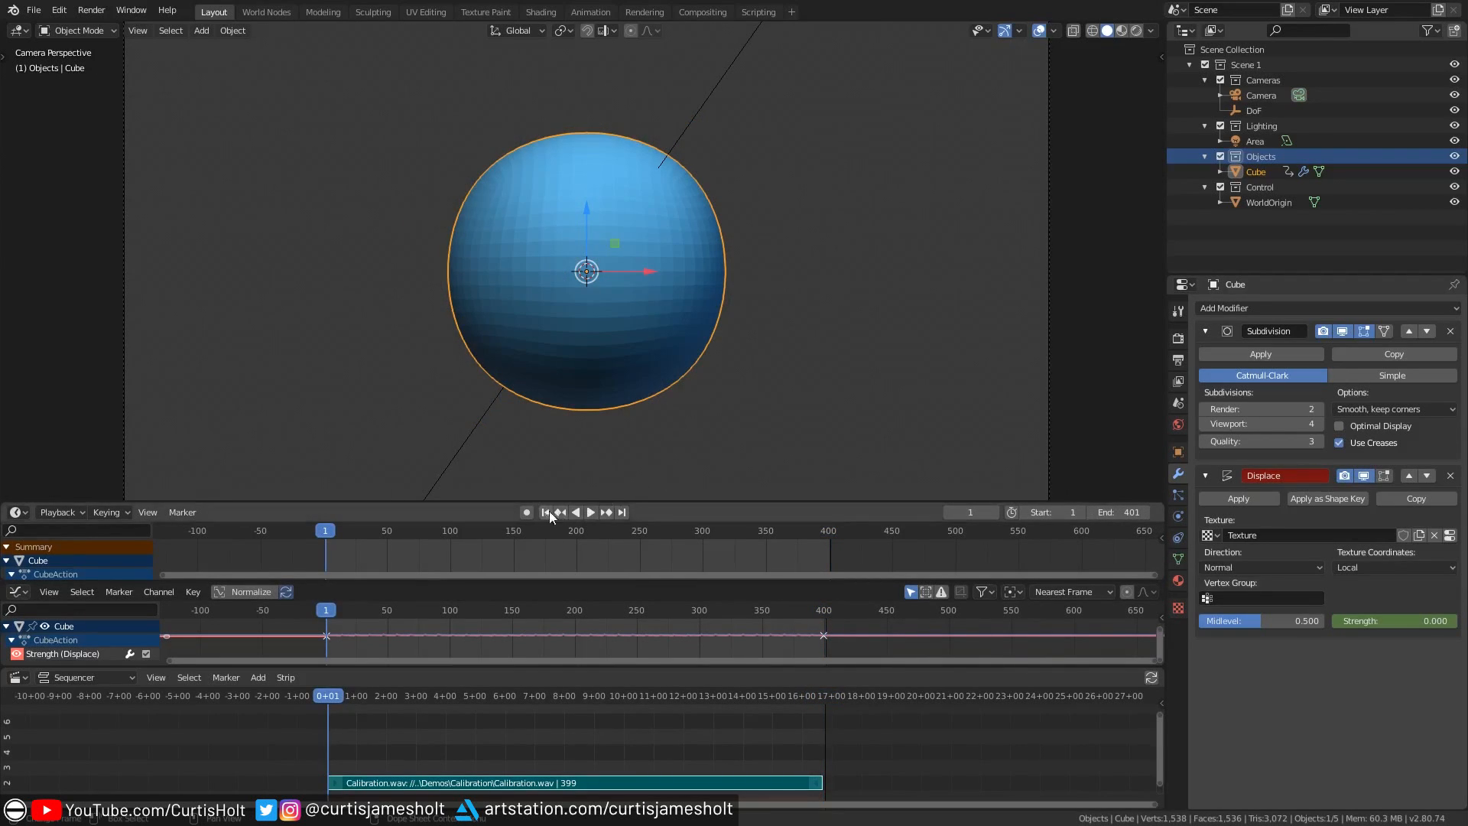
pyautogui.click(589, 512)
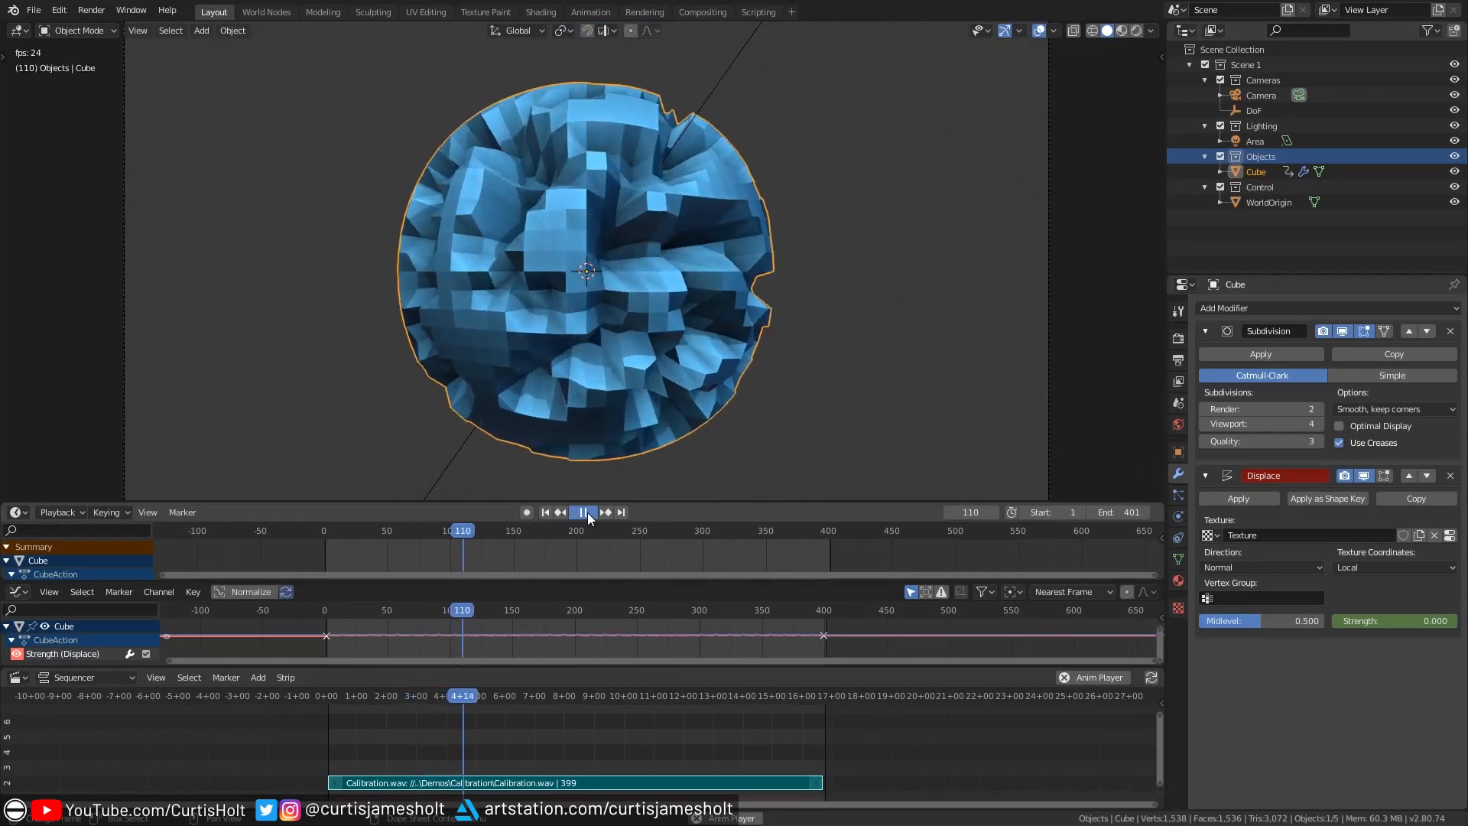
pyautogui.click(588, 513)
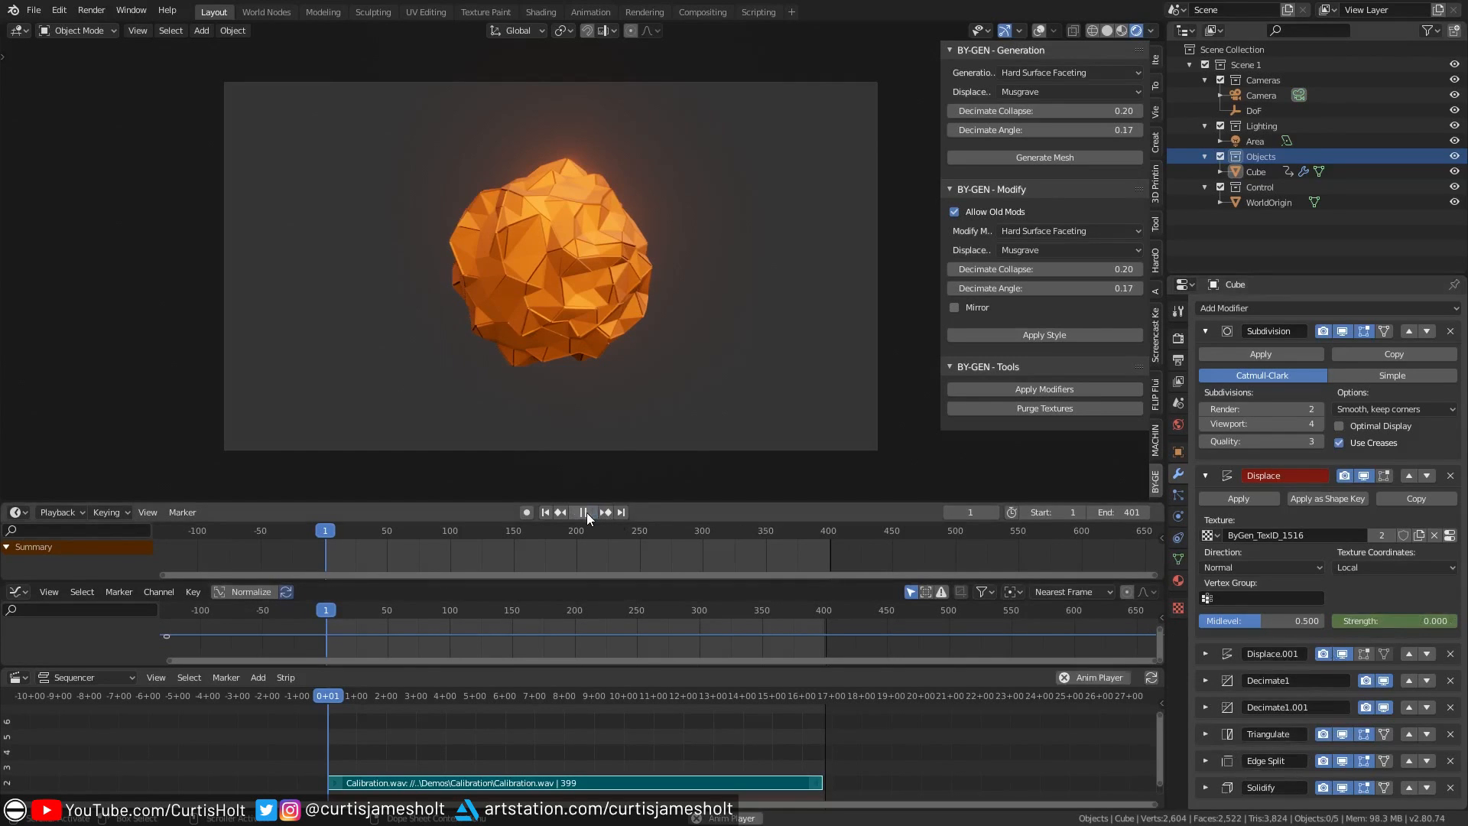
# - With playback running, expand Displace.001 and nudge its Strength so the rock pulses into spiky shards
pyautogui.click(588, 513)
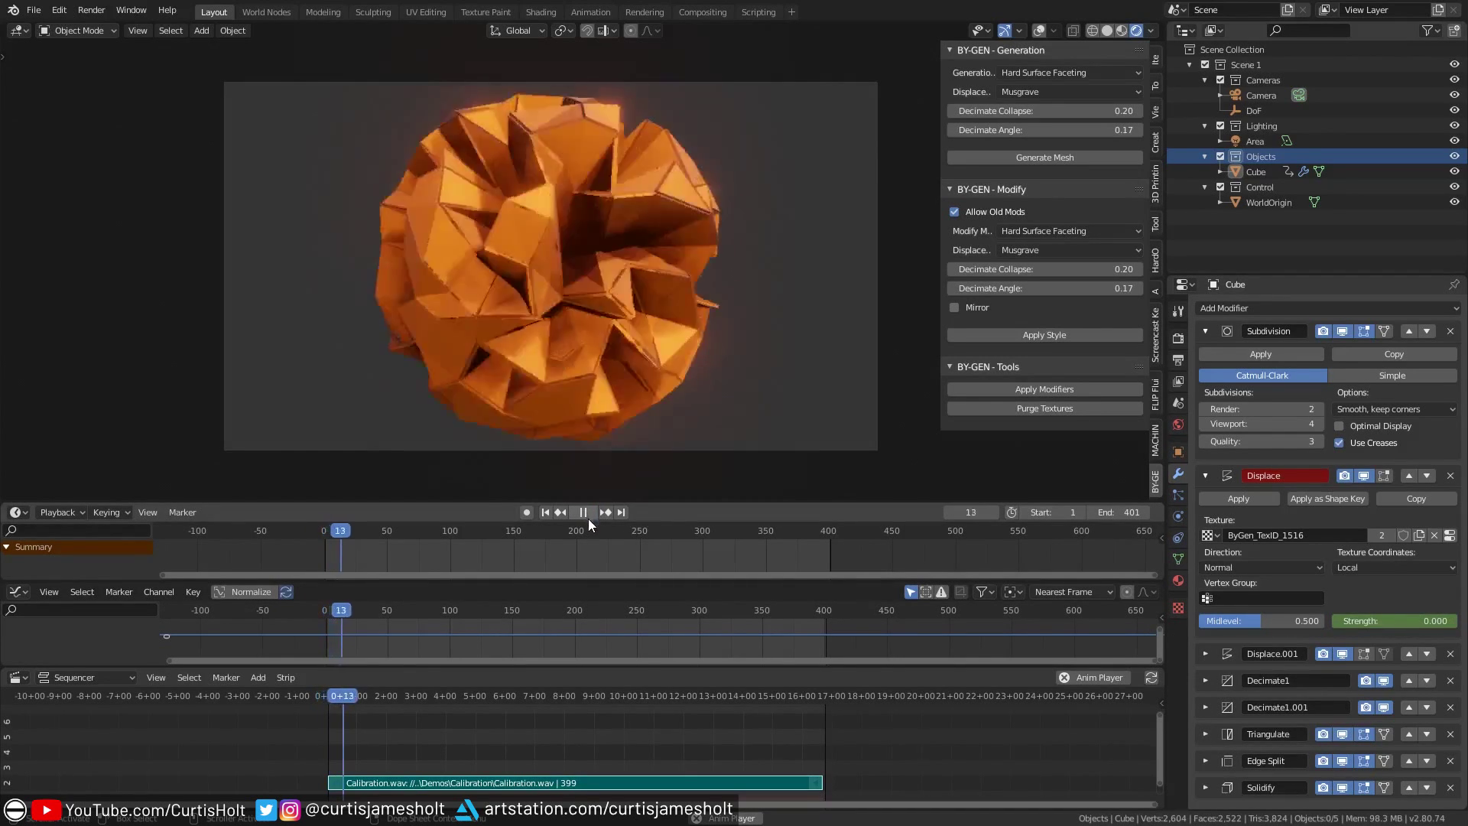
pyautogui.click(1227, 653)
pyautogui.scroll(-2, 1349, 765)
pyautogui.moveTo(1399, 737); pyautogui.dragTo(1436, 738)
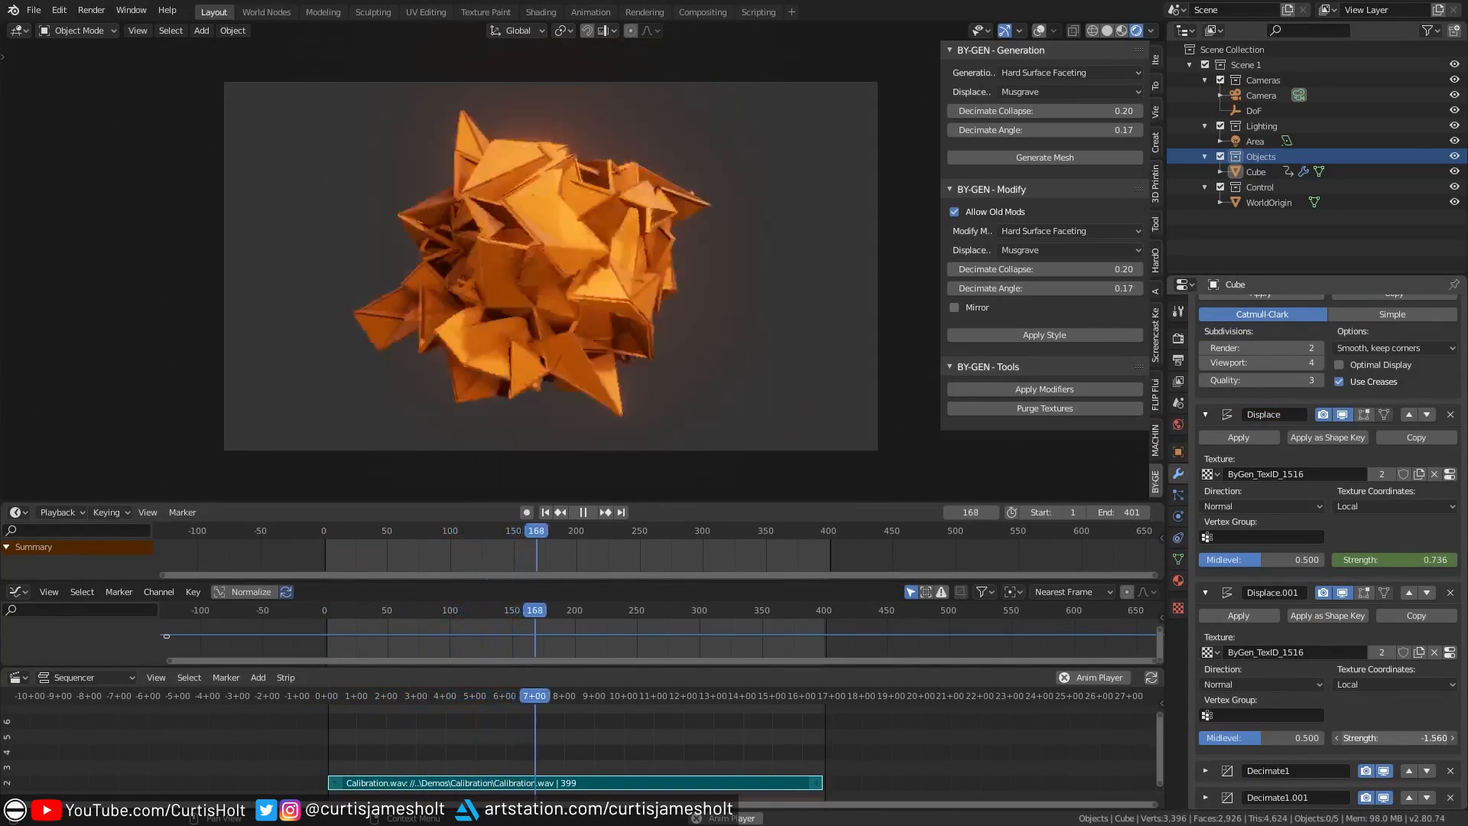